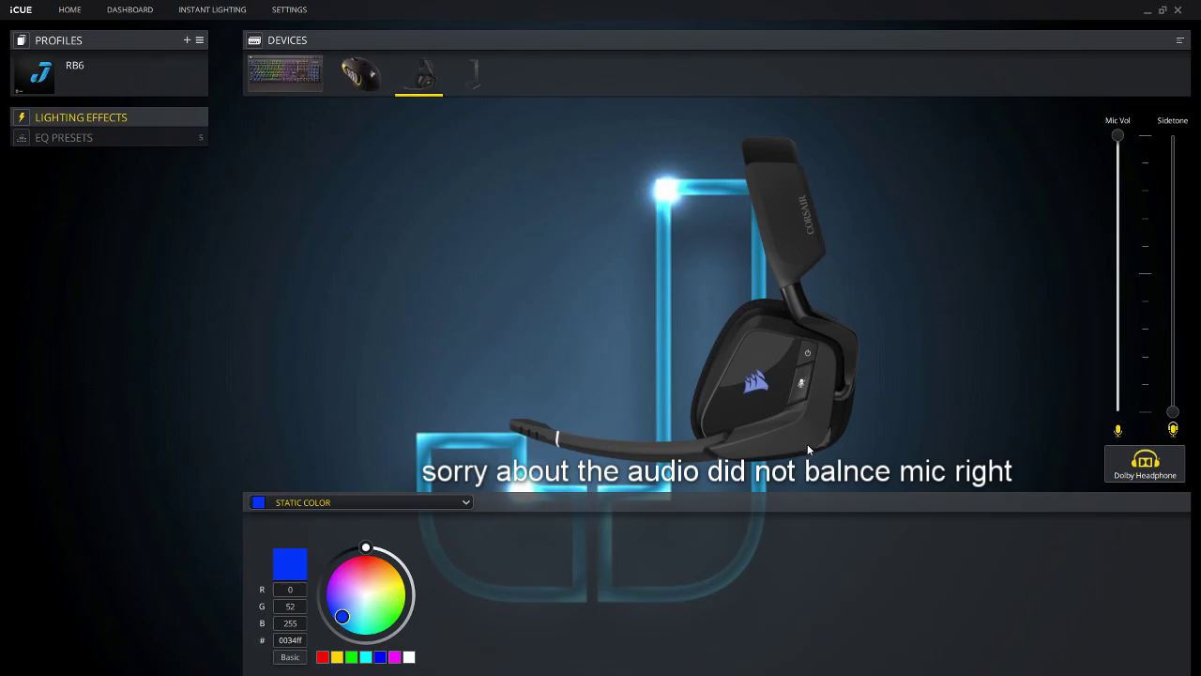
Step: Open the mouse's settings to view its solid blue lighting on all four zones
{"action": "left_click", "coordinate": [357, 75]}
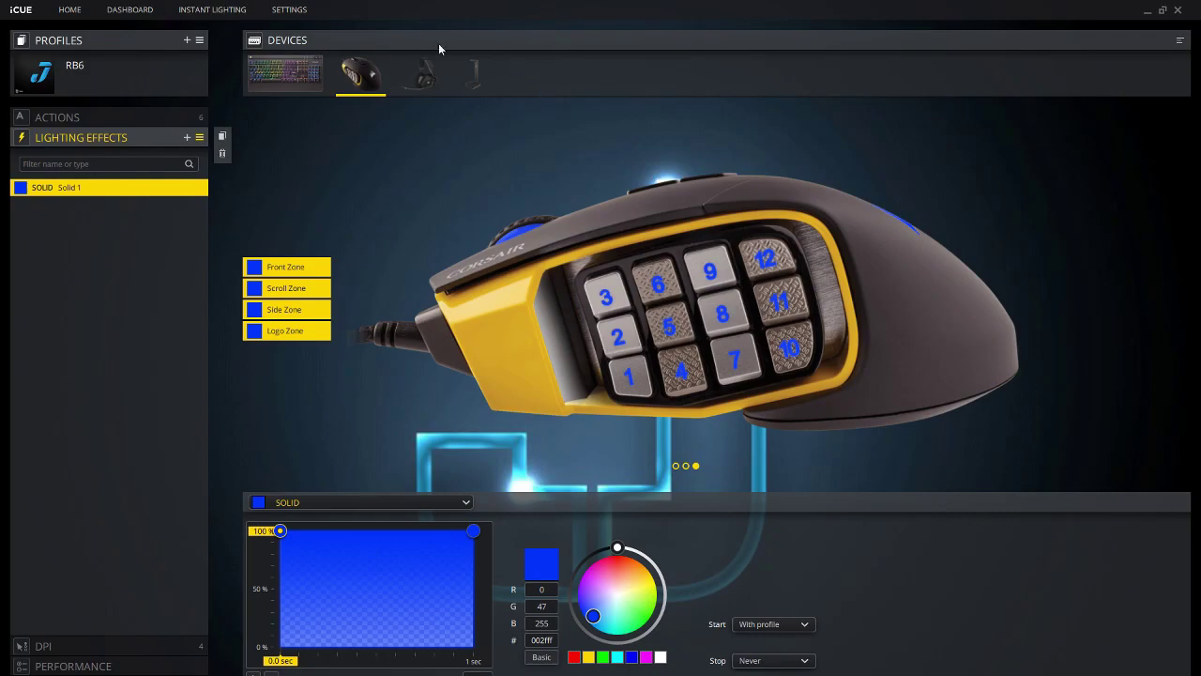
Step: Select the headset, keep its static blue lighting effect, and expand EQ Presets showing FPS Competition
{"action": "left_click", "coordinate": [423, 75]}
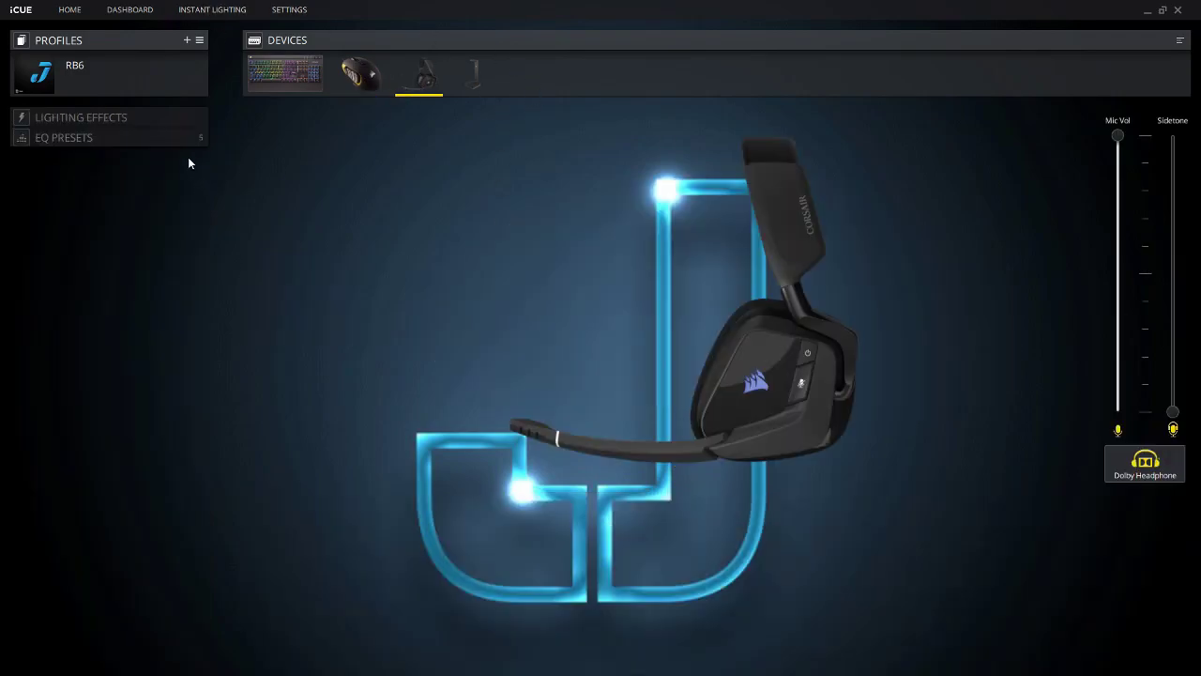
{"action": "left_click", "coordinate": [108, 118]}
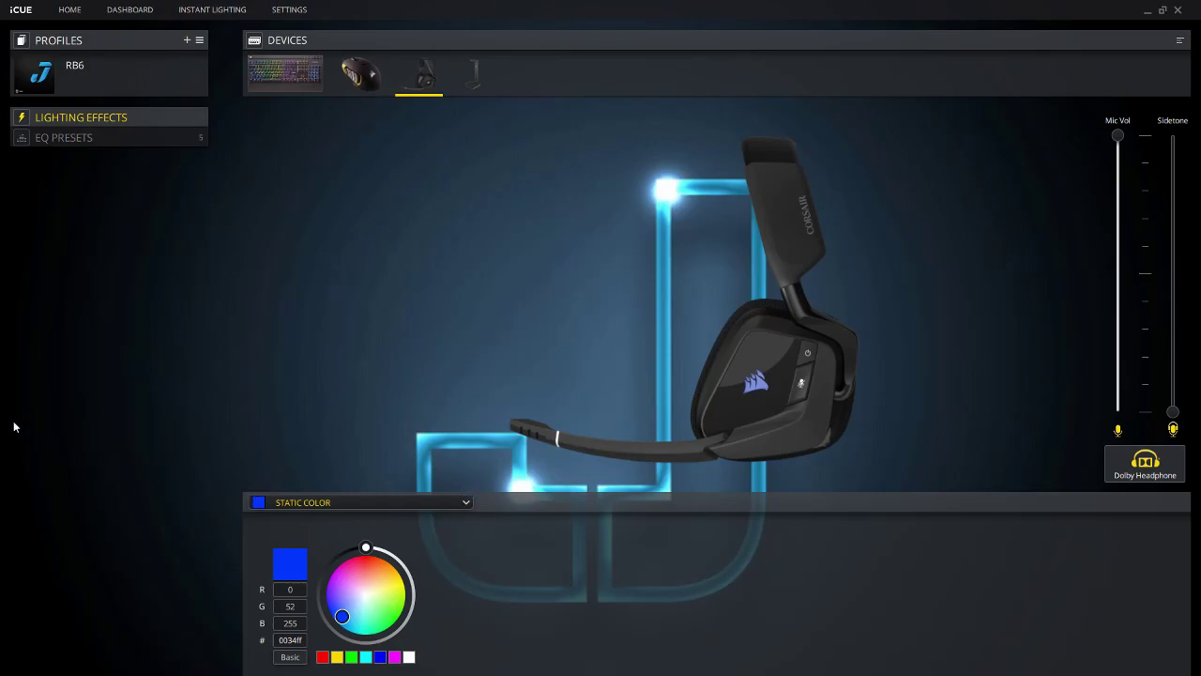
{"action": "left_click", "coordinate": [411, 499]}
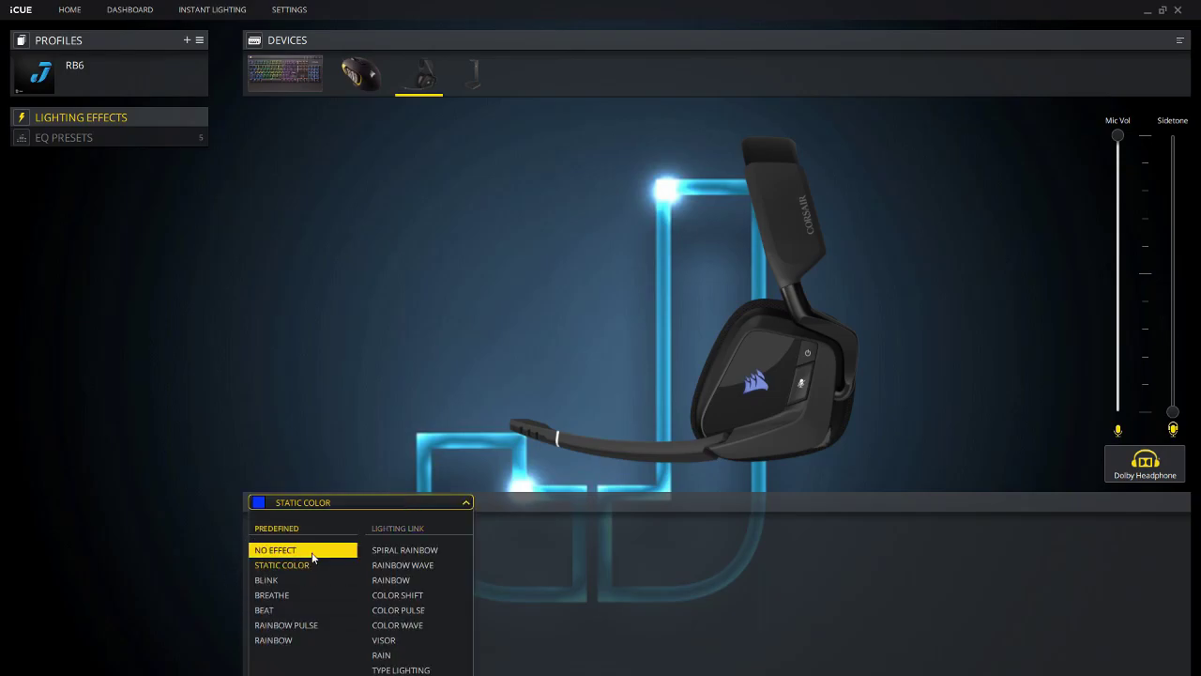
{"action": "left_click", "coordinate": [288, 503]}
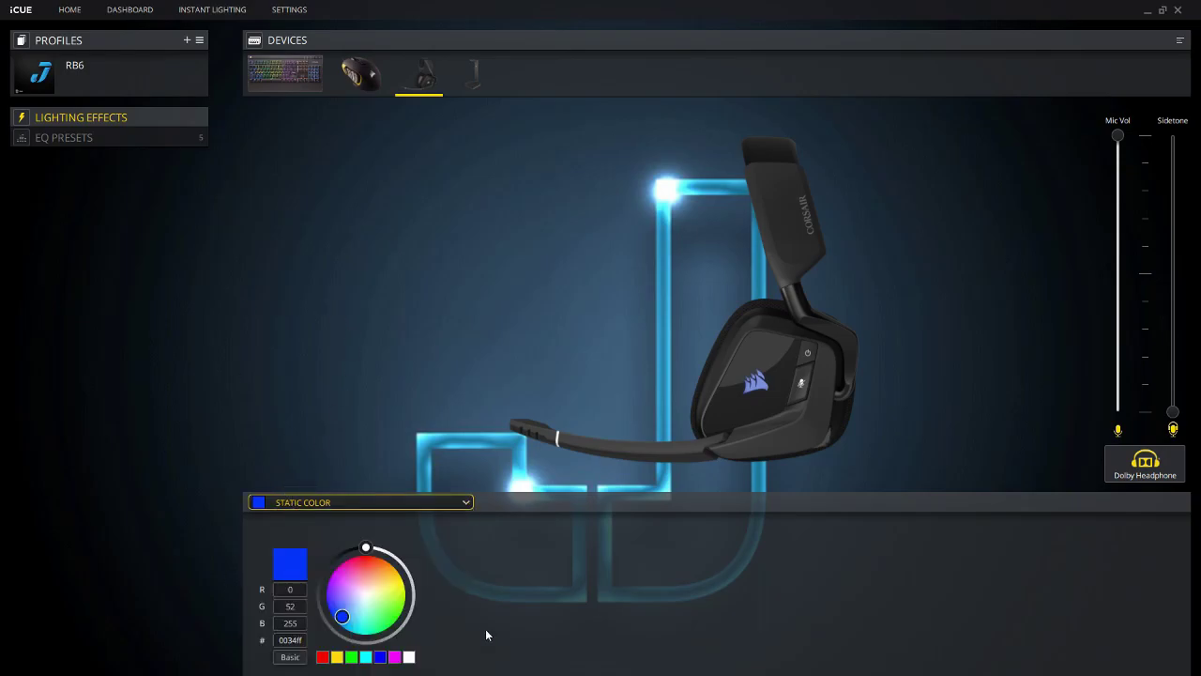
{"action": "left_click", "coordinate": [96, 138]}
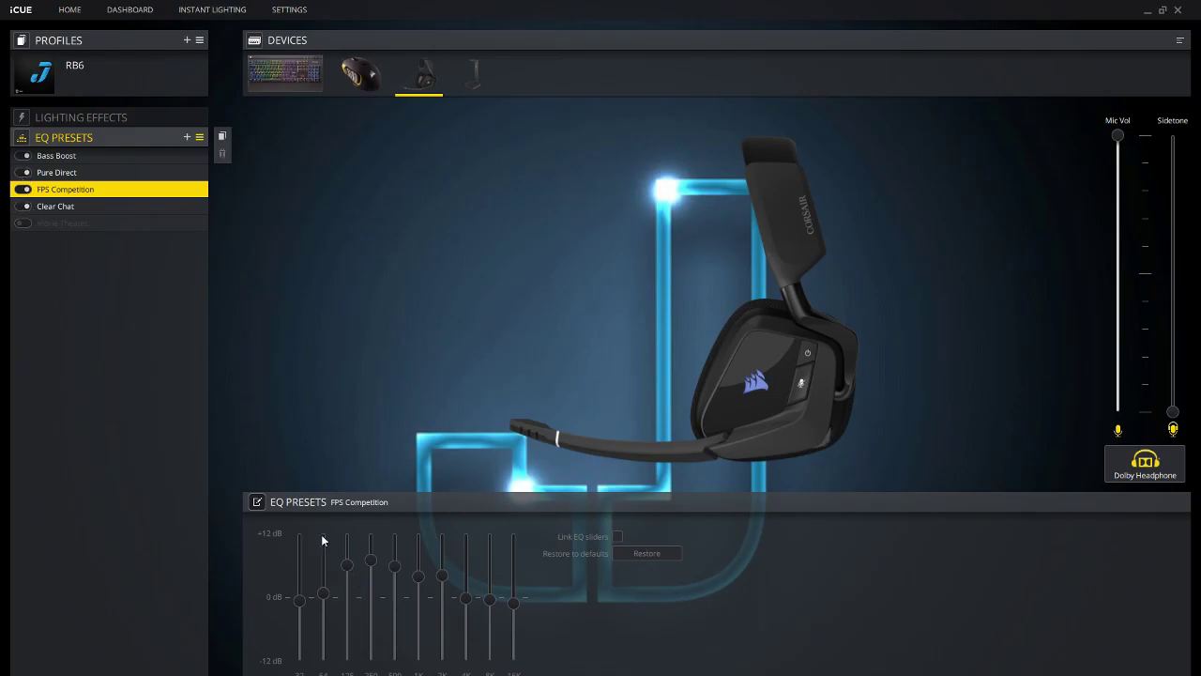
Step: Activate Pure Direct after trying Bass Boost, then toggle the Bass Boost and Clear Chat presets off
{"action": "left_click", "coordinate": [58, 157]}
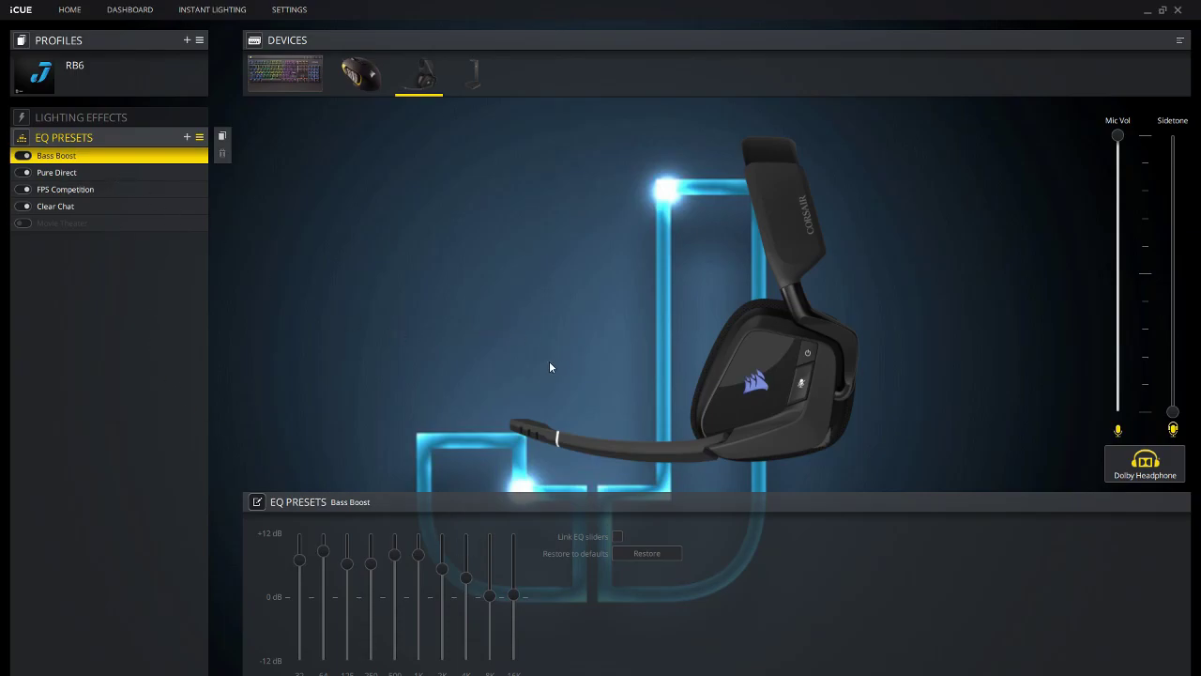
{"action": "left_click", "coordinate": [68, 178]}
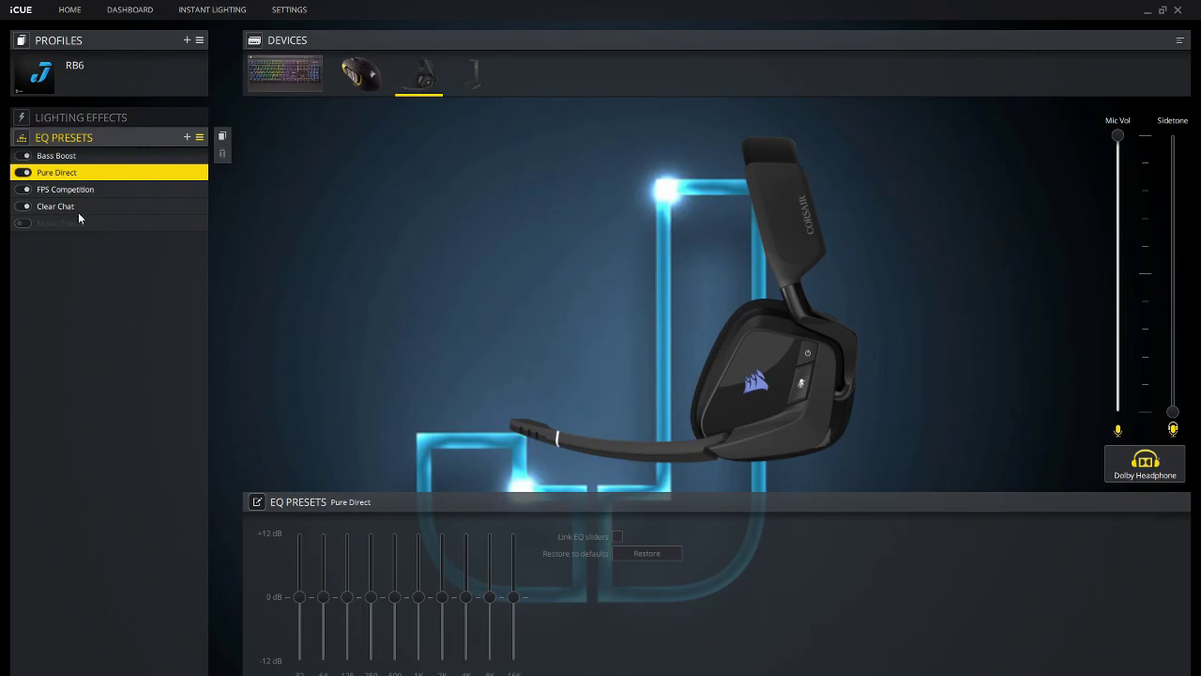
{"action": "left_click", "coordinate": [21, 156]}
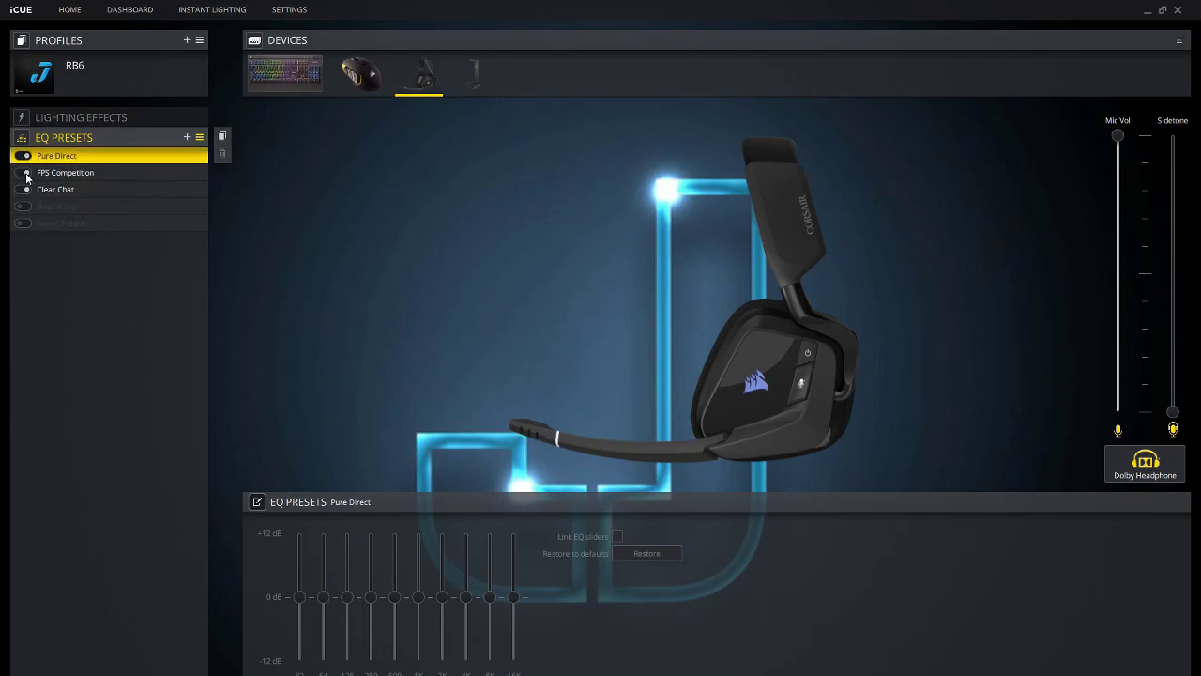
{"action": "left_click", "coordinate": [22, 189]}
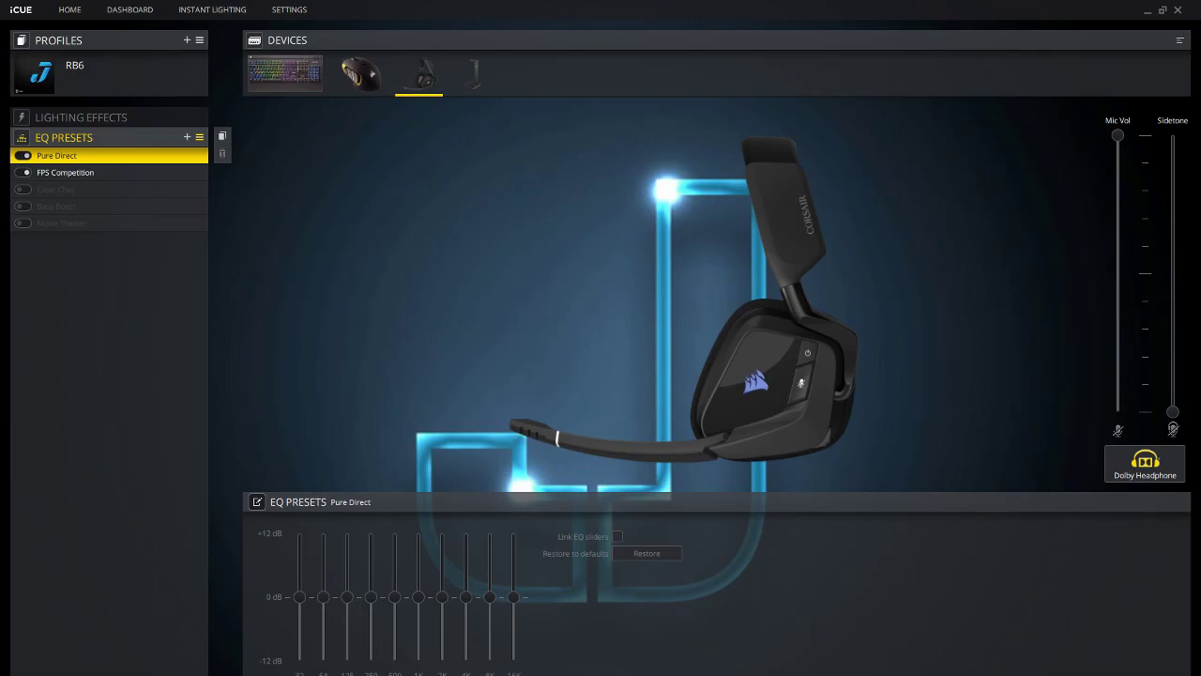
Step: Select FPS Competition and re-enable the Clear Chat, Bass Boost and Movie Theater presets
{"action": "left_click", "coordinate": [66, 172]}
{"action": "left_click", "coordinate": [22, 189]}
{"action": "left_click", "coordinate": [22, 207]}
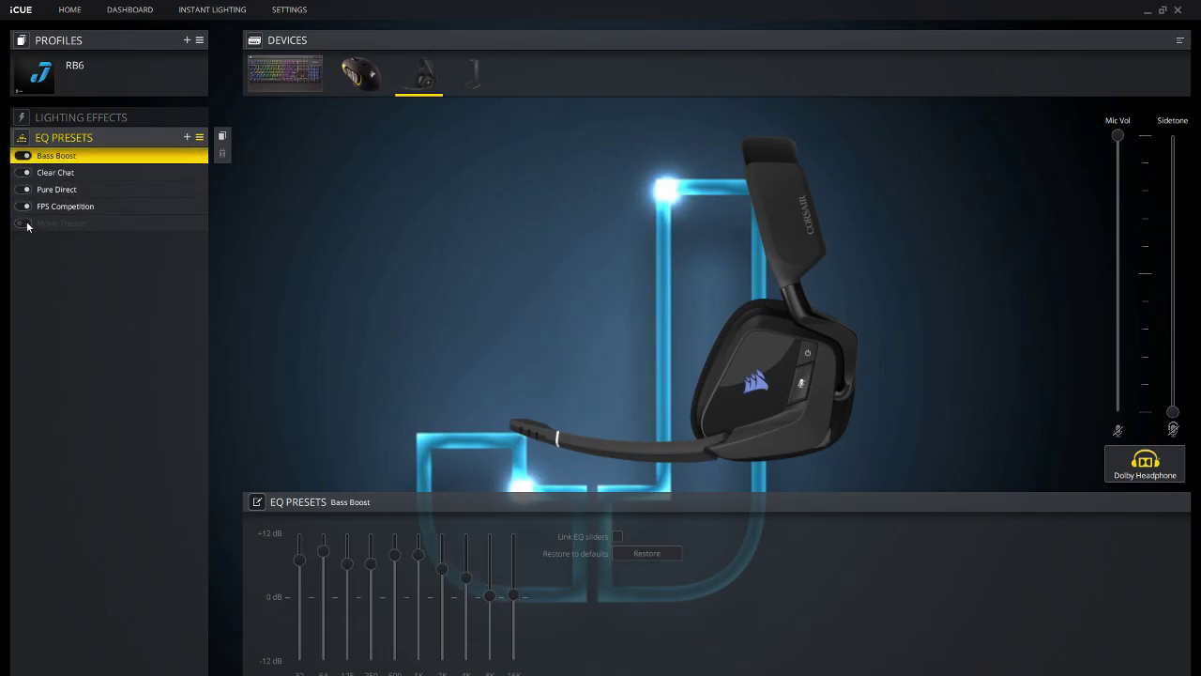
{"action": "left_click", "coordinate": [23, 223]}
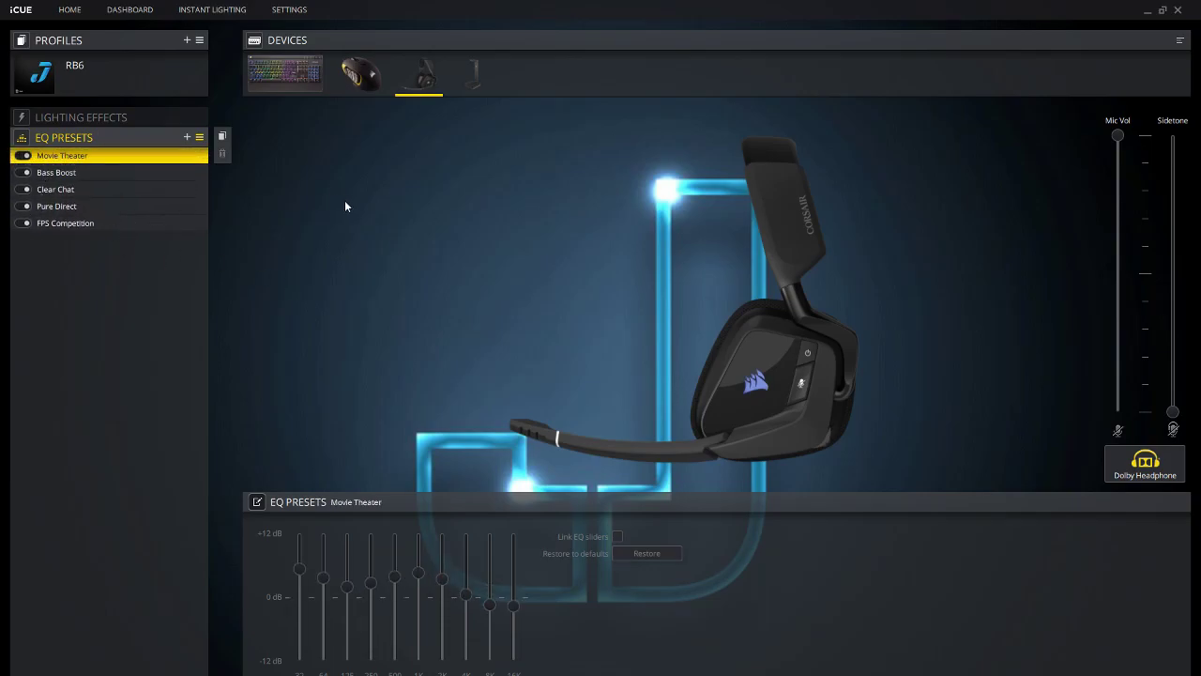
Step: Alternate between FPS Competition and Pure Direct, leaving Pure Direct active, and unmute the microphone
{"action": "left_click", "coordinate": [60, 223]}
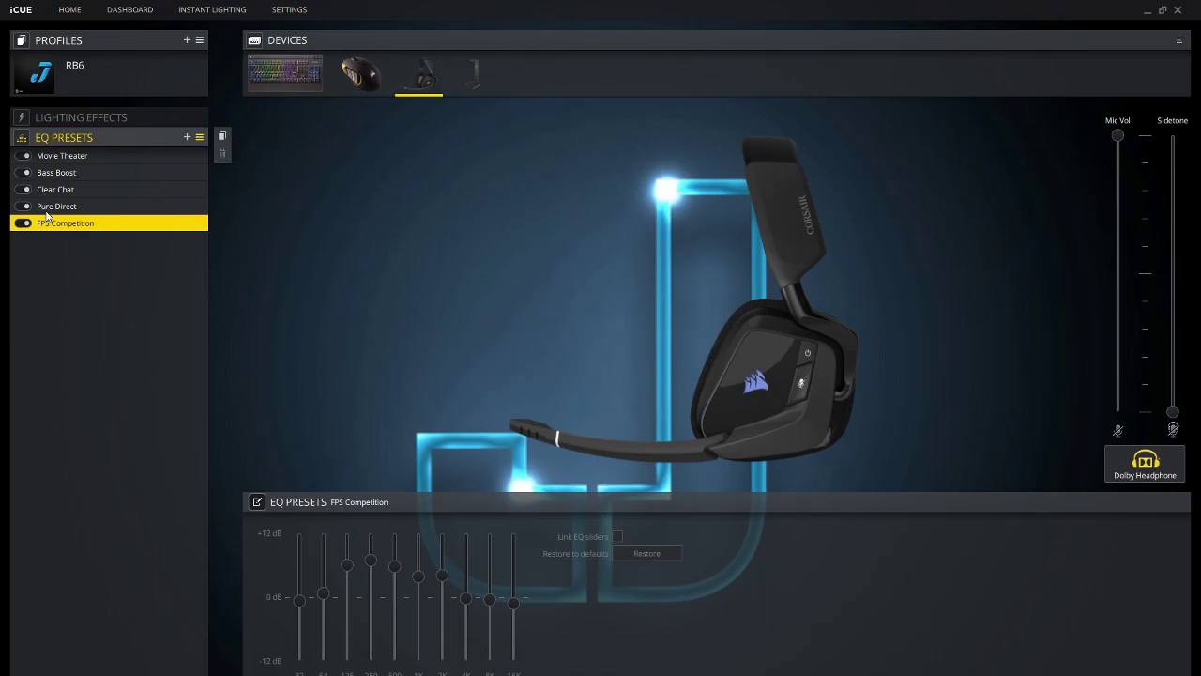
{"action": "left_click", "coordinate": [51, 205]}
{"action": "left_click", "coordinate": [60, 225]}
{"action": "left_click", "coordinate": [53, 207]}
{"action": "left_click", "coordinate": [56, 224]}
{"action": "left_click", "coordinate": [71, 207]}
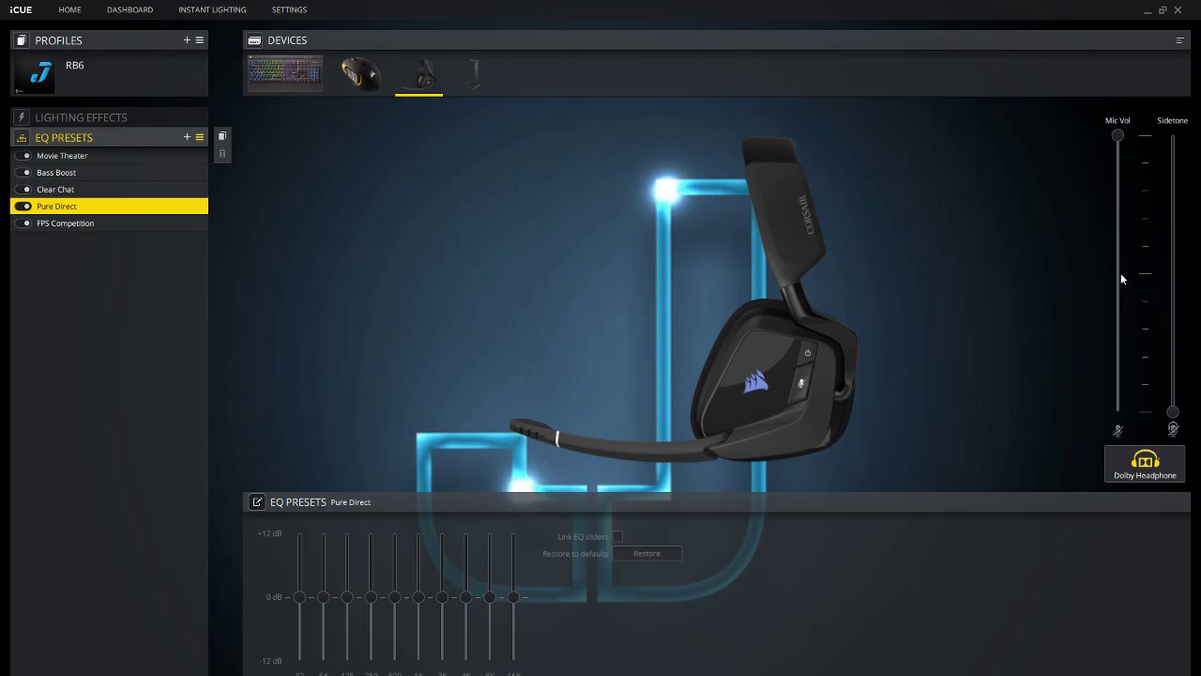
{"action": "left_click", "coordinate": [1118, 134]}
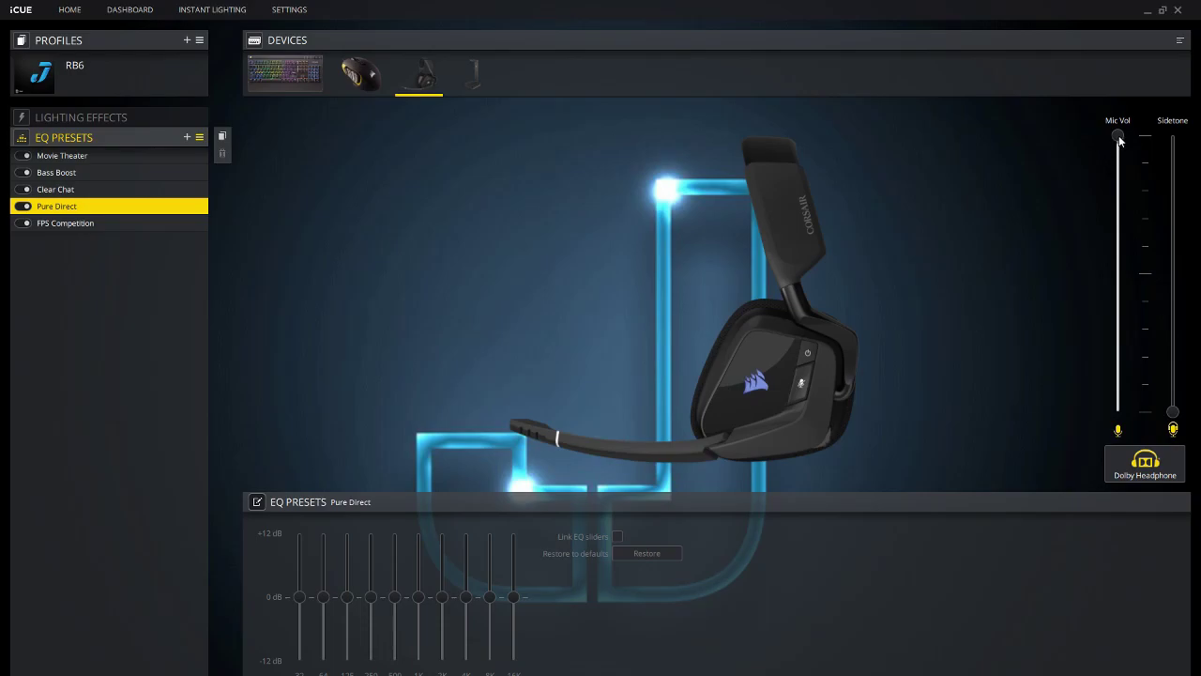
{"action": "left_click_drag", "start_coordinate": [1119, 135], "coordinate": [1110, 79]}
{"action": "left_click_drag", "start_coordinate": [1173, 411], "coordinate": [1184, 110]}
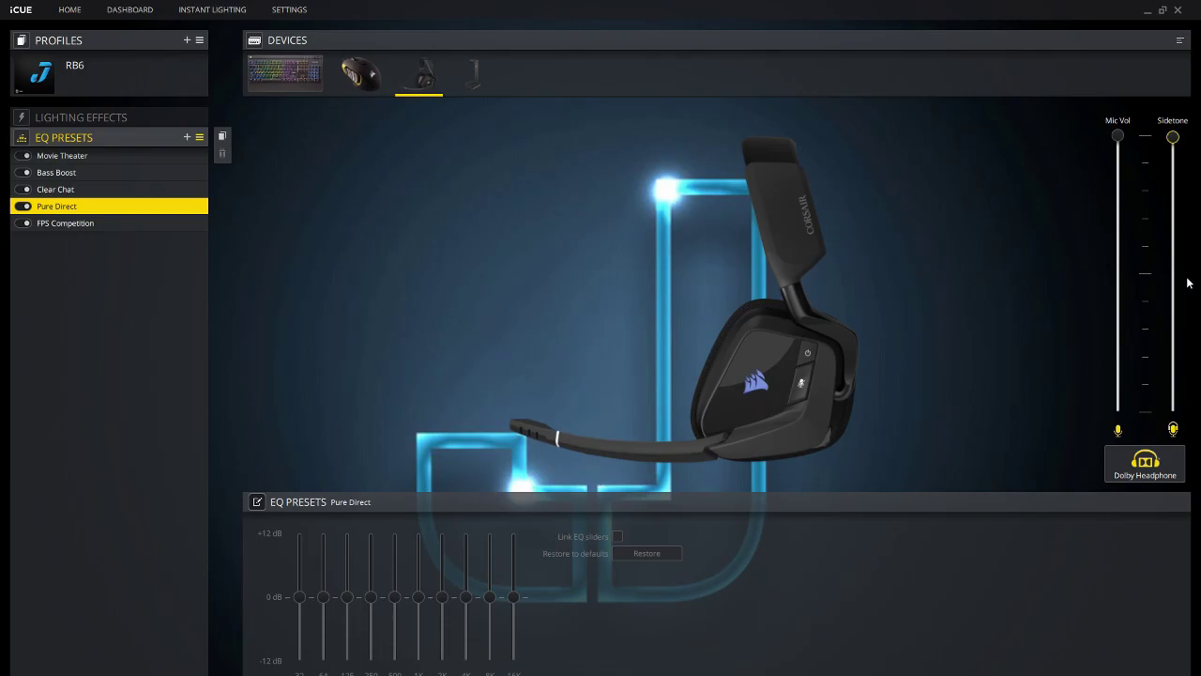
{"action": "left_click_drag", "start_coordinate": [1173, 139], "coordinate": [1167, 447]}
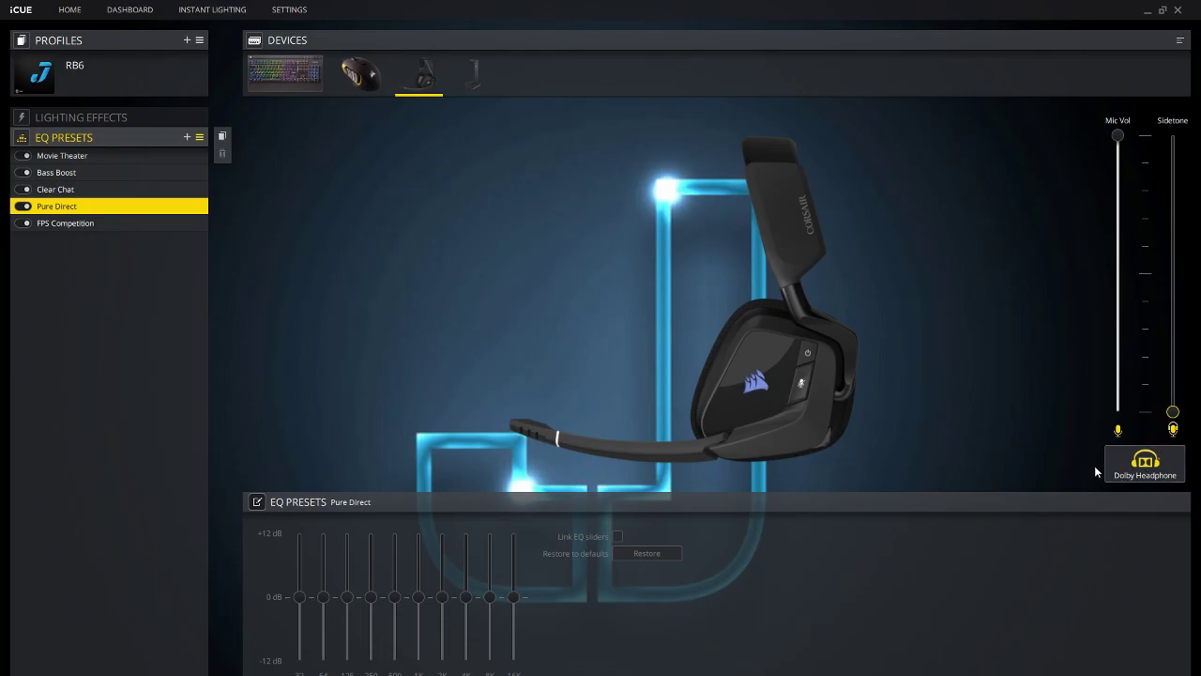
{"action": "left_click", "coordinate": [1156, 469]}
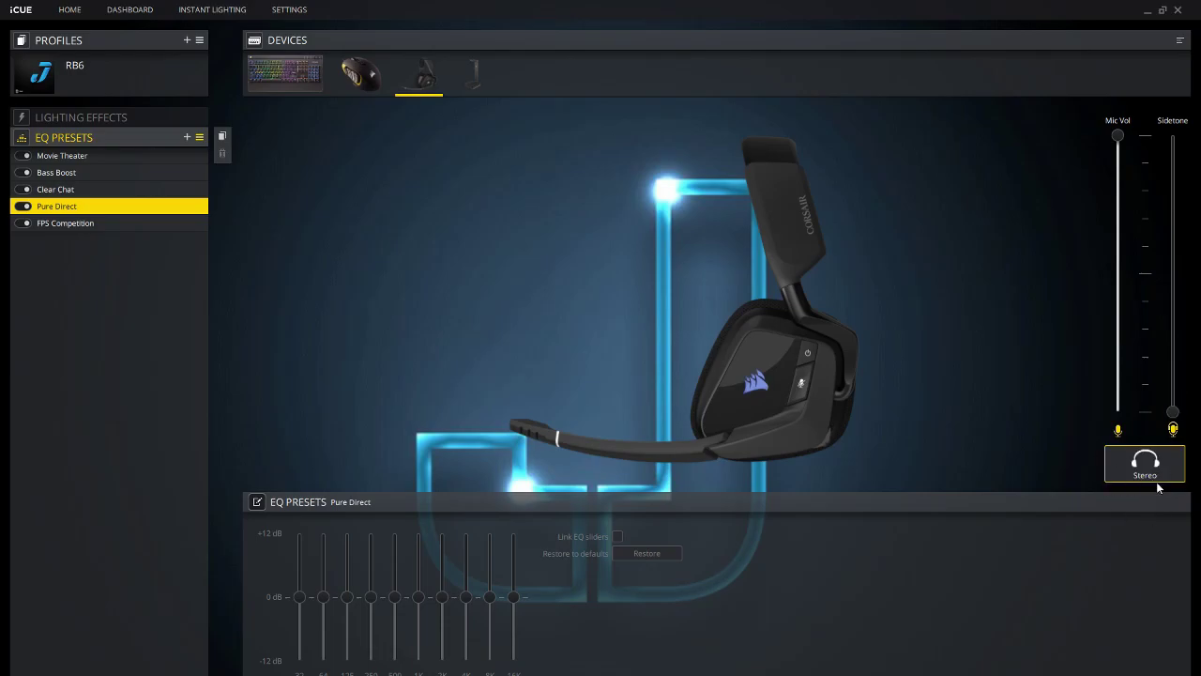
{"action": "left_click", "coordinate": [1158, 473]}
Step: Add EQ Preset 6 with 32 Hz +12, 125 Hz +8, 250 Hz +4, 500 Hz -4, 1K -5, 2K +3 dB
{"action": "left_click", "coordinate": [185, 137]}
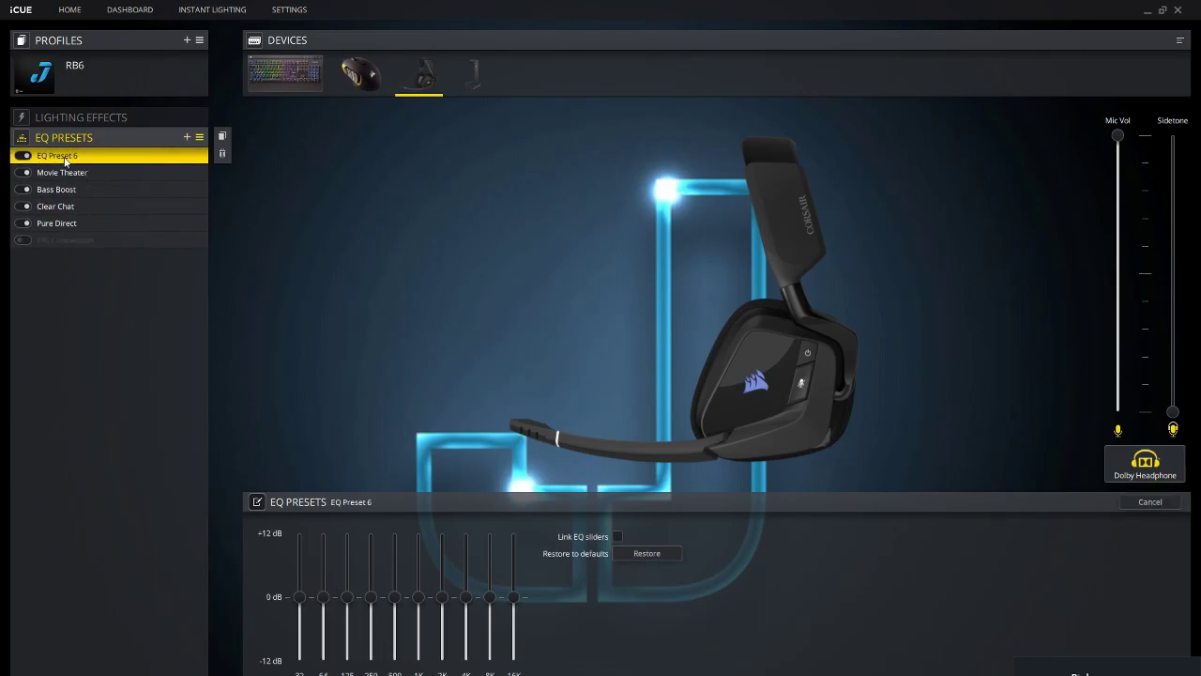
{"action": "left_click_drag", "start_coordinate": [301, 597], "coordinate": [300, 519]}
{"action": "left_click", "coordinate": [344, 555]}
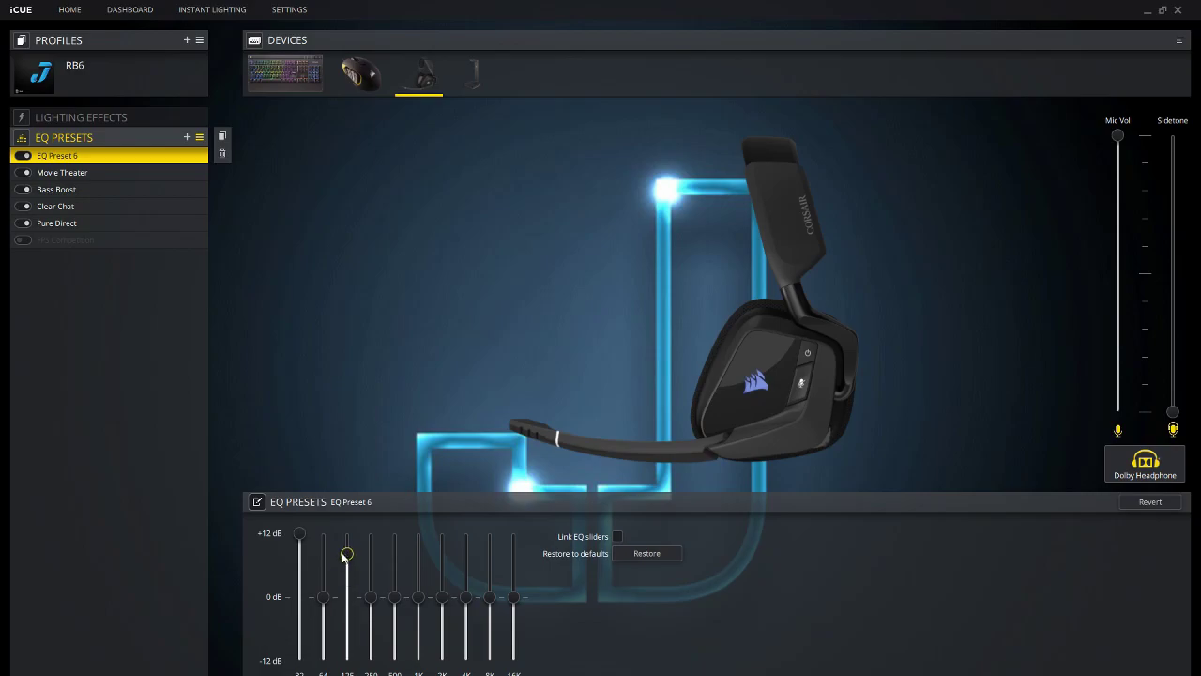
{"action": "left_click_drag", "start_coordinate": [370, 597], "coordinate": [394, 590]}
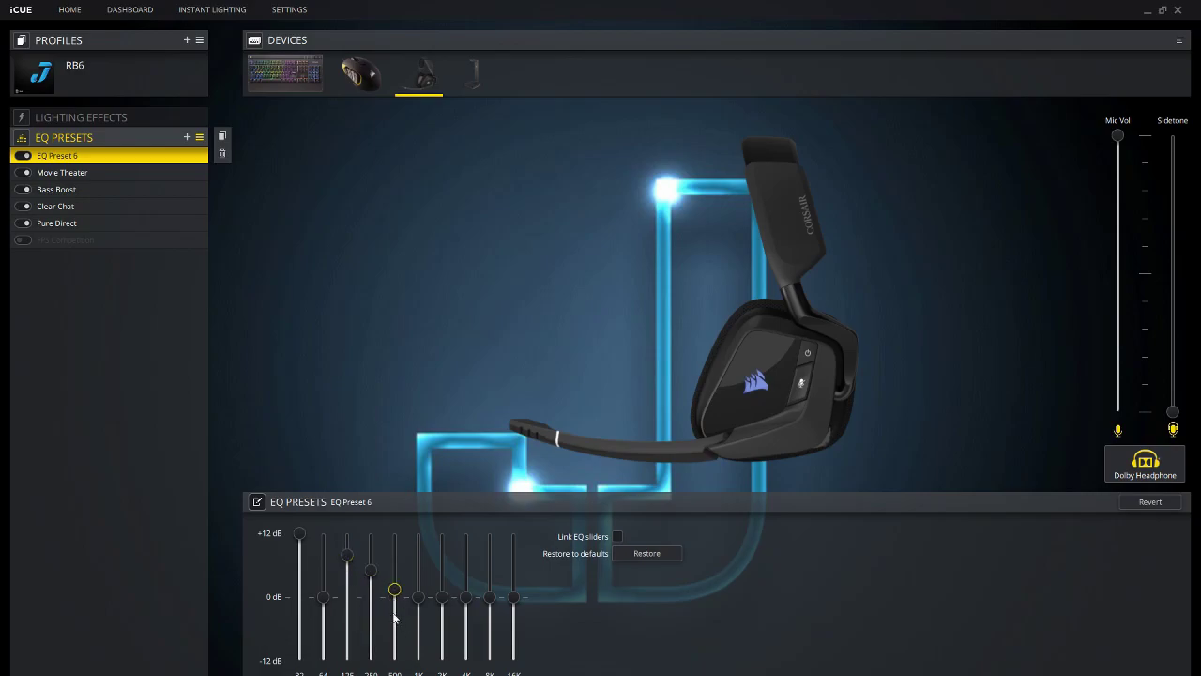
{"action": "left_click", "coordinate": [394, 619]}
{"action": "left_click", "coordinate": [418, 627]}
{"action": "left_click_drag", "start_coordinate": [442, 599], "coordinate": [442, 563]}
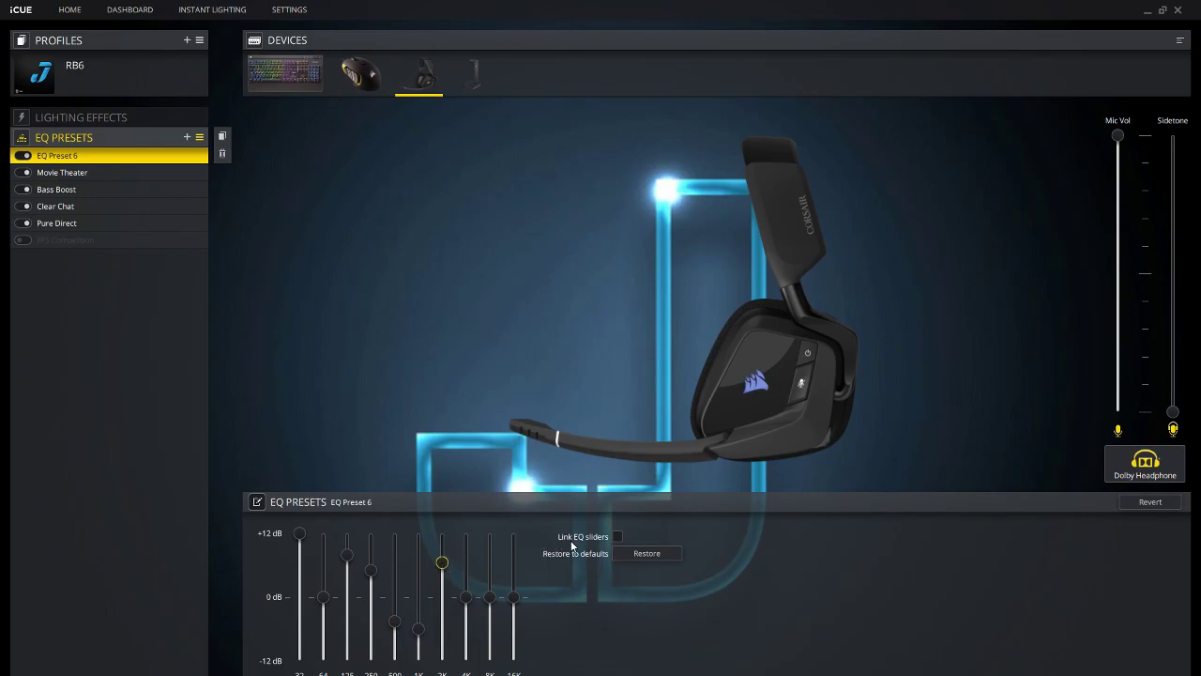
Step: Boost 8K to +12 dB and 16K to about +4 dB, link the sliders, and compare presets
{"action": "left_click", "coordinate": [490, 597]}
{"action": "left_click_drag", "start_coordinate": [493, 600], "coordinate": [490, 537]}
{"action": "left_click_drag", "start_coordinate": [514, 597], "coordinate": [519, 567]}
{"action": "left_click", "coordinate": [618, 538]}
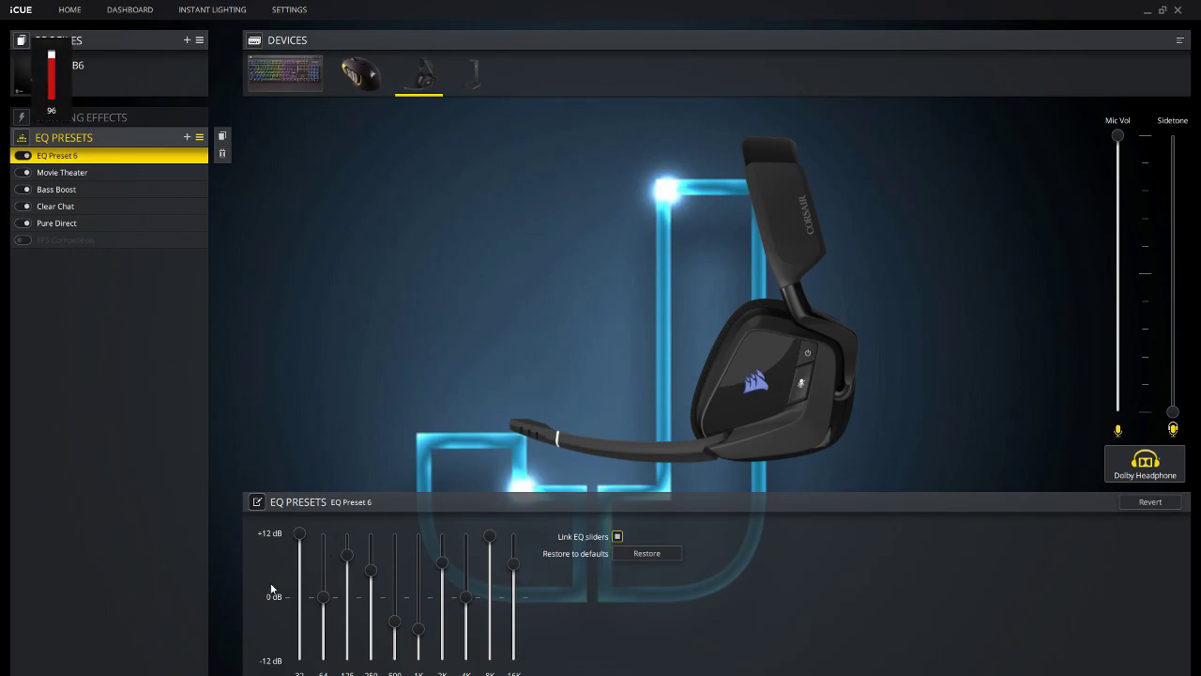
{"action": "key", "text": "Down"}
{"action": "key", "text": "Down"}
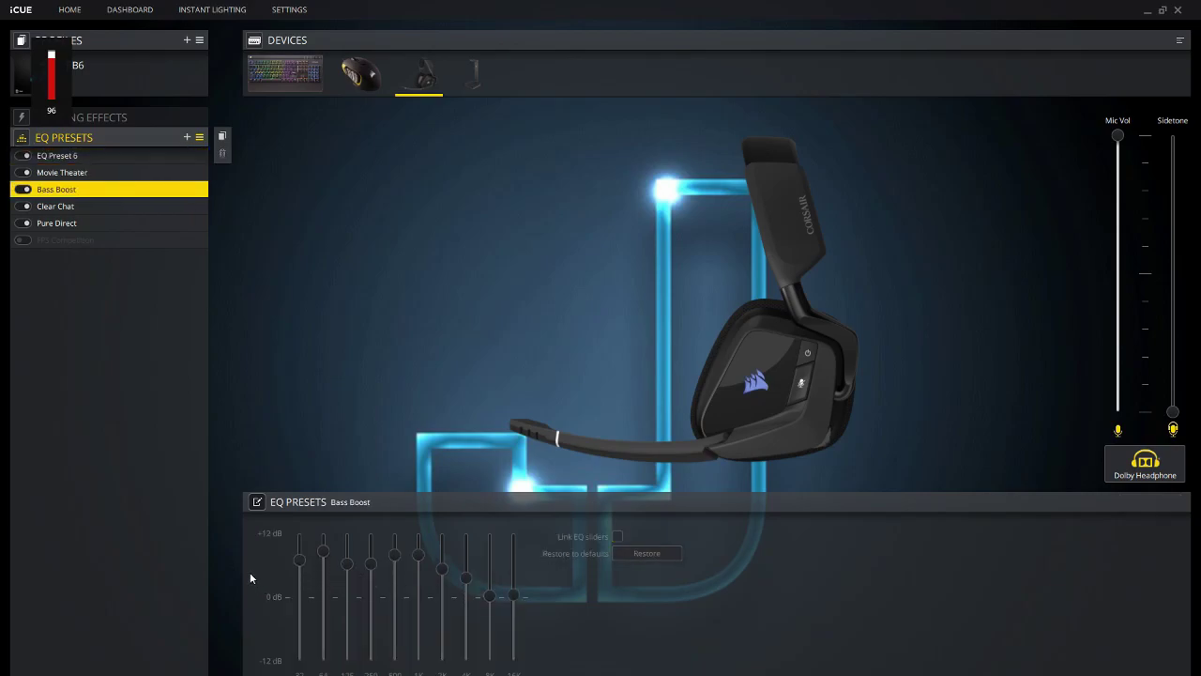
{"action": "key", "text": "Down"}
{"action": "key", "text": "Down"}
{"action": "key", "text": "Down"}
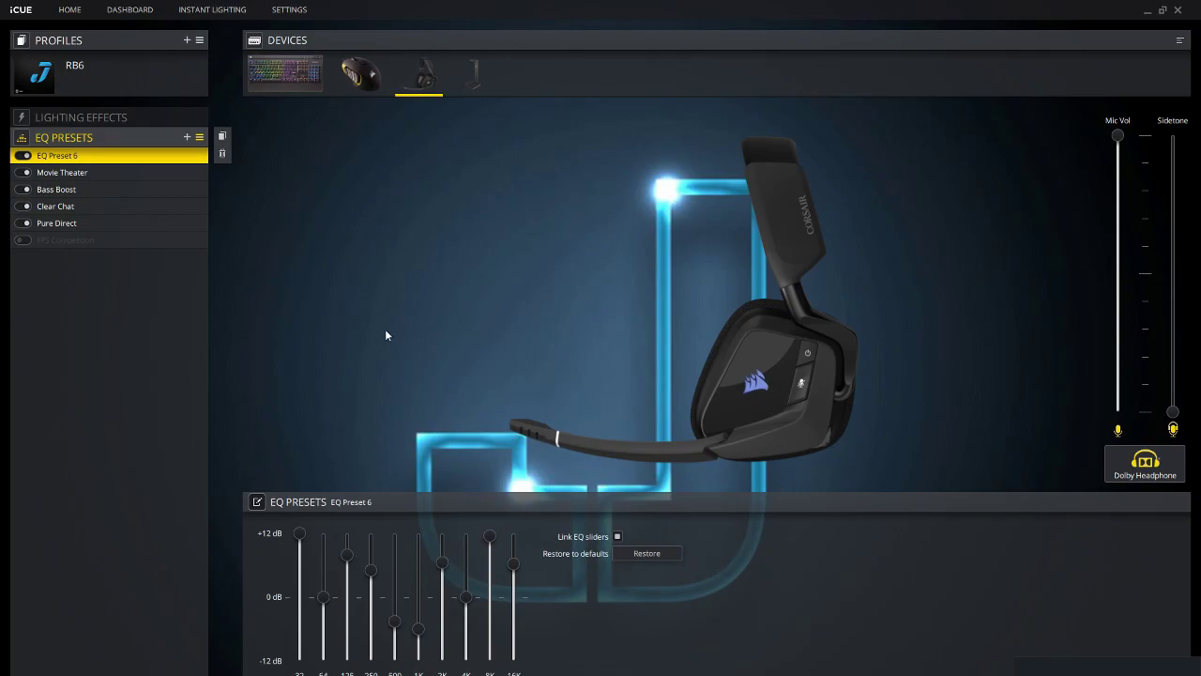
Step: Delete EQ Preset 6 from the headset's preset list, leaving Movie Theater active
{"action": "left_click", "coordinate": [49, 139]}
{"action": "left_click", "coordinate": [50, 139]}
{"action": "left_click", "coordinate": [221, 154]}
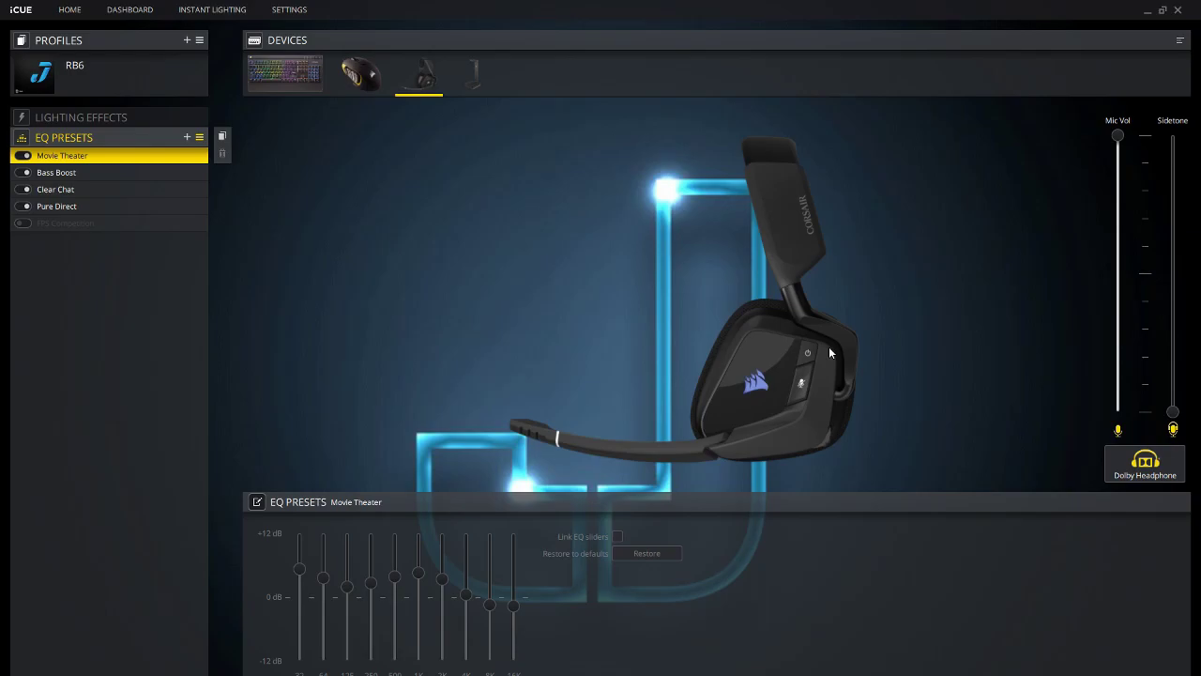
Step: Activate the FPS Competition preset and close the iCUE window
{"action": "left_click", "coordinate": [35, 139]}
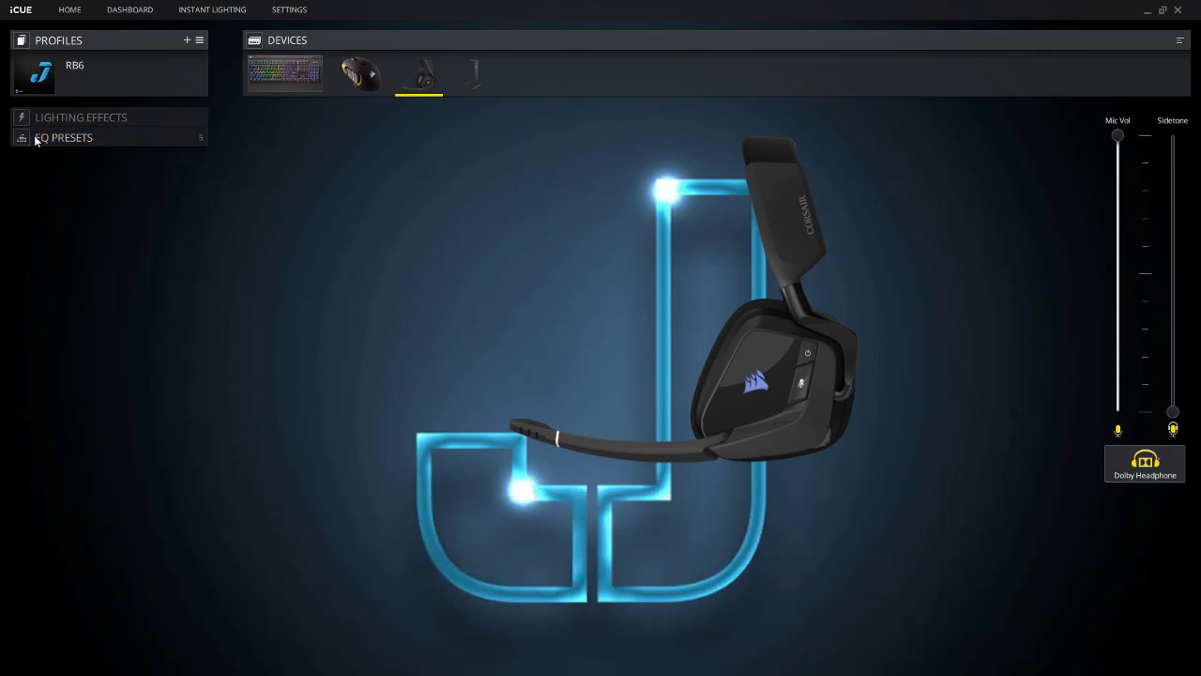
{"action": "left_click", "coordinate": [47, 138]}
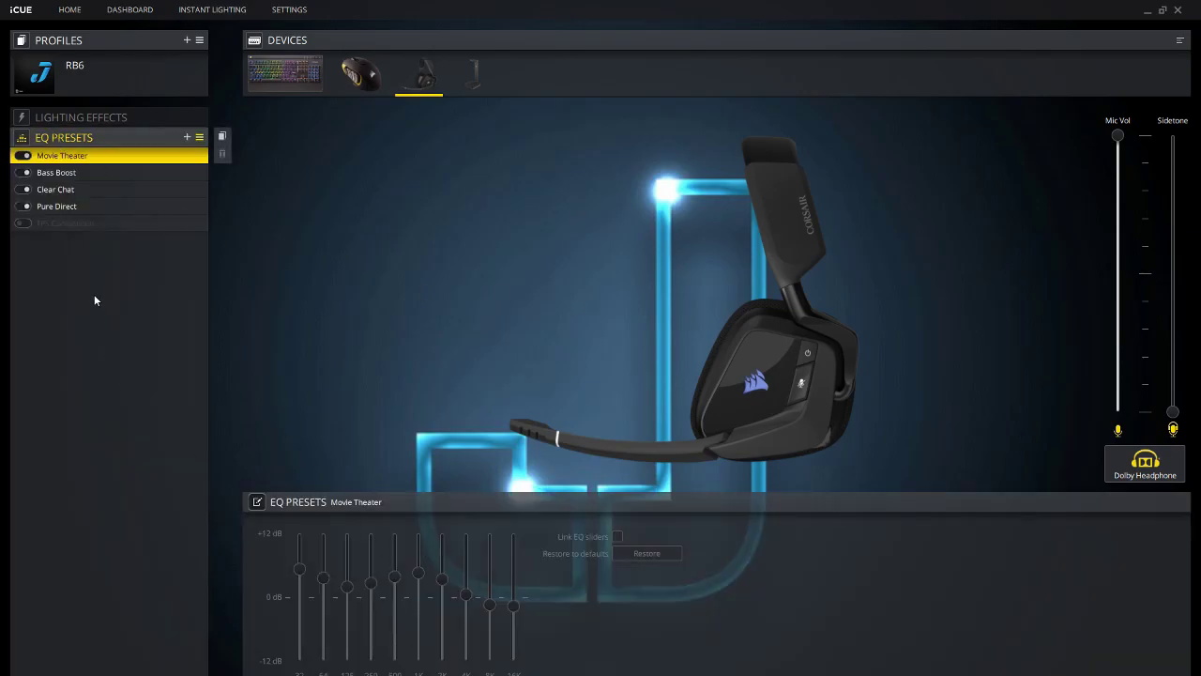
{"action": "left_click", "coordinate": [25, 223]}
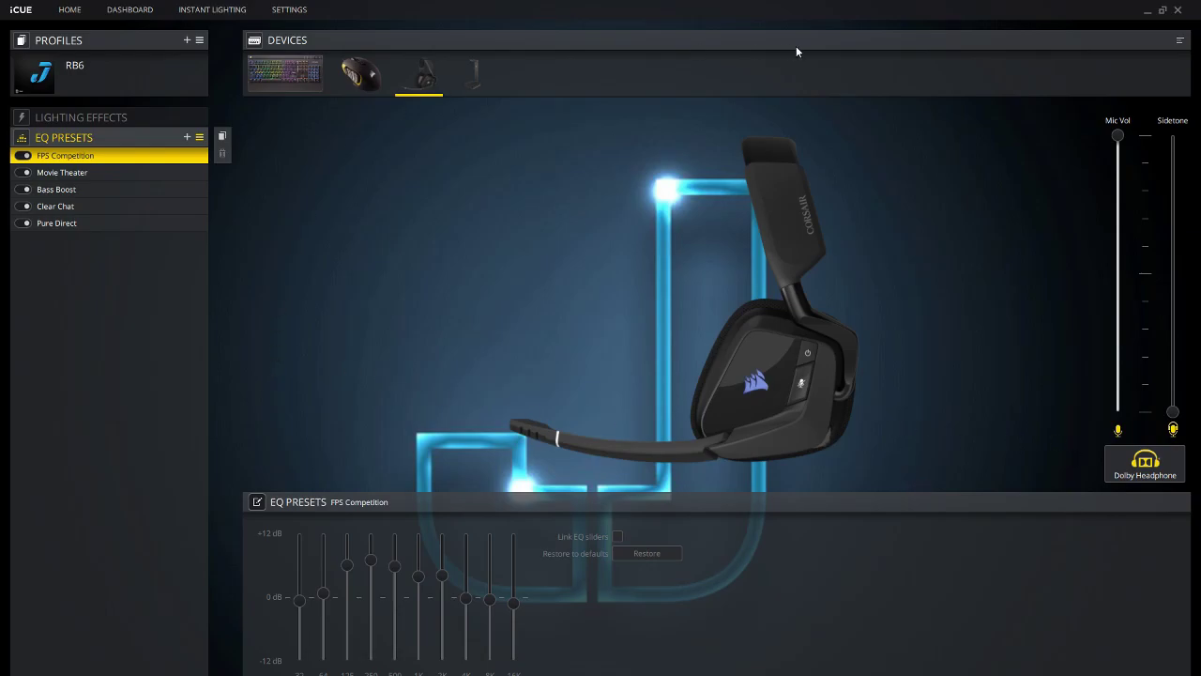
{"action": "left_click", "coordinate": [1178, 10]}
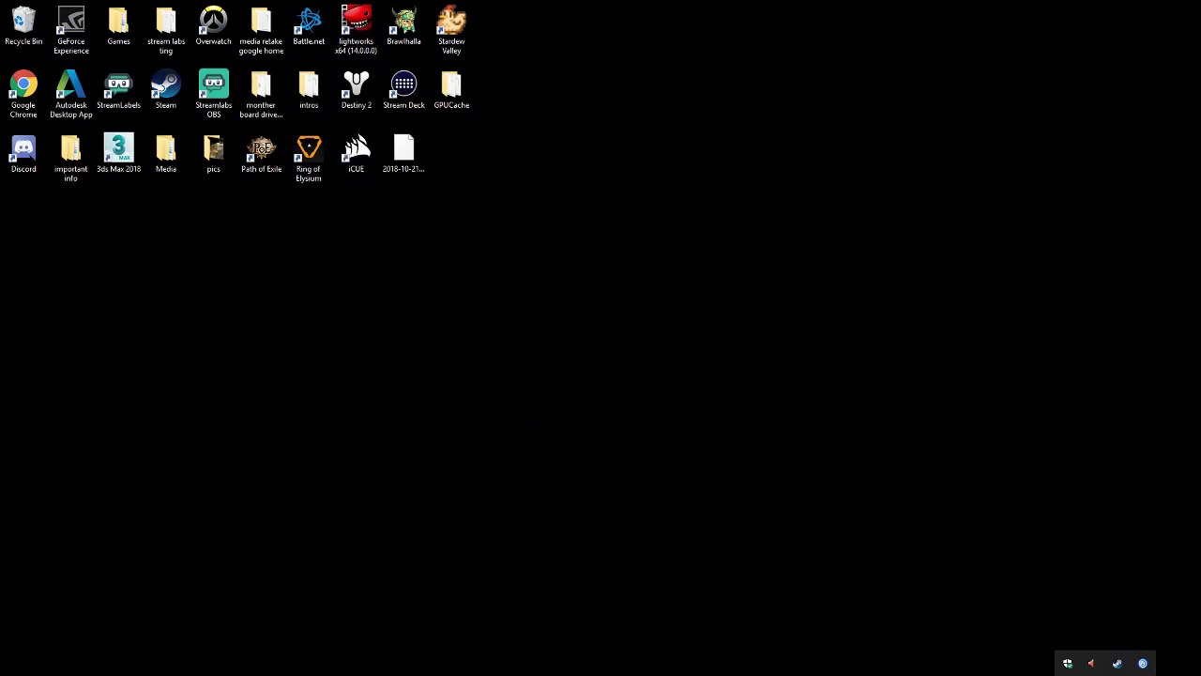
Step: Quit iCUE completely from its system tray icon's menu
{"action": "right_click", "coordinate": [1068, 662]}
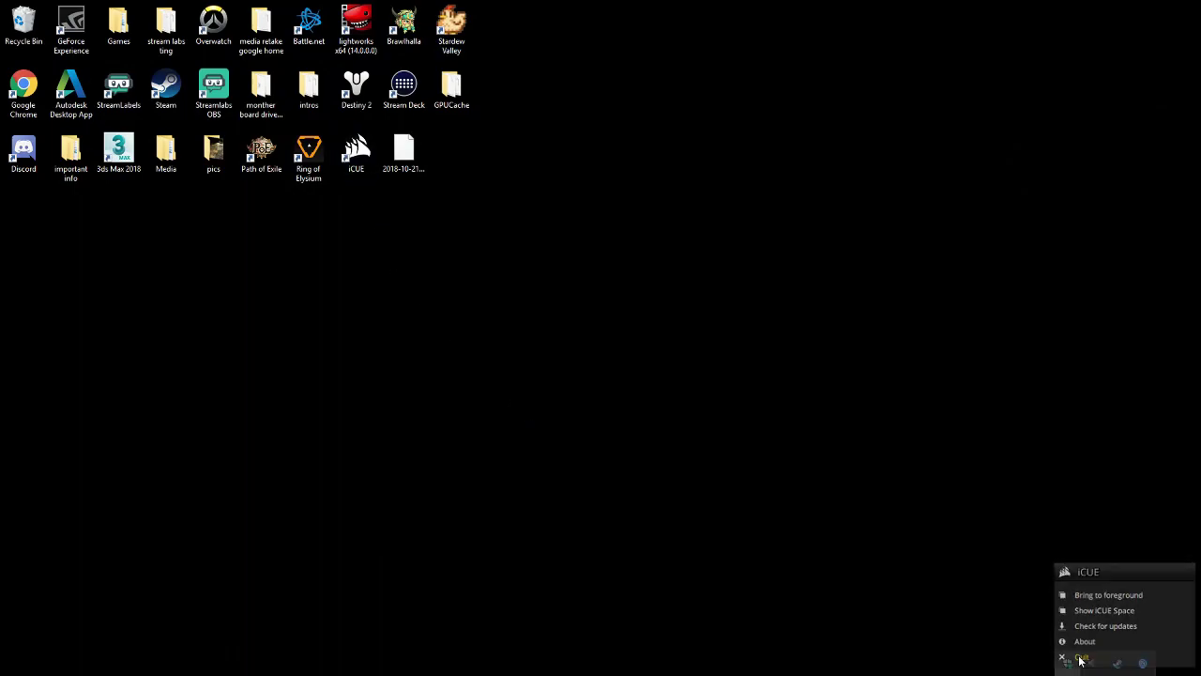
{"action": "left_click", "coordinate": [1077, 642]}
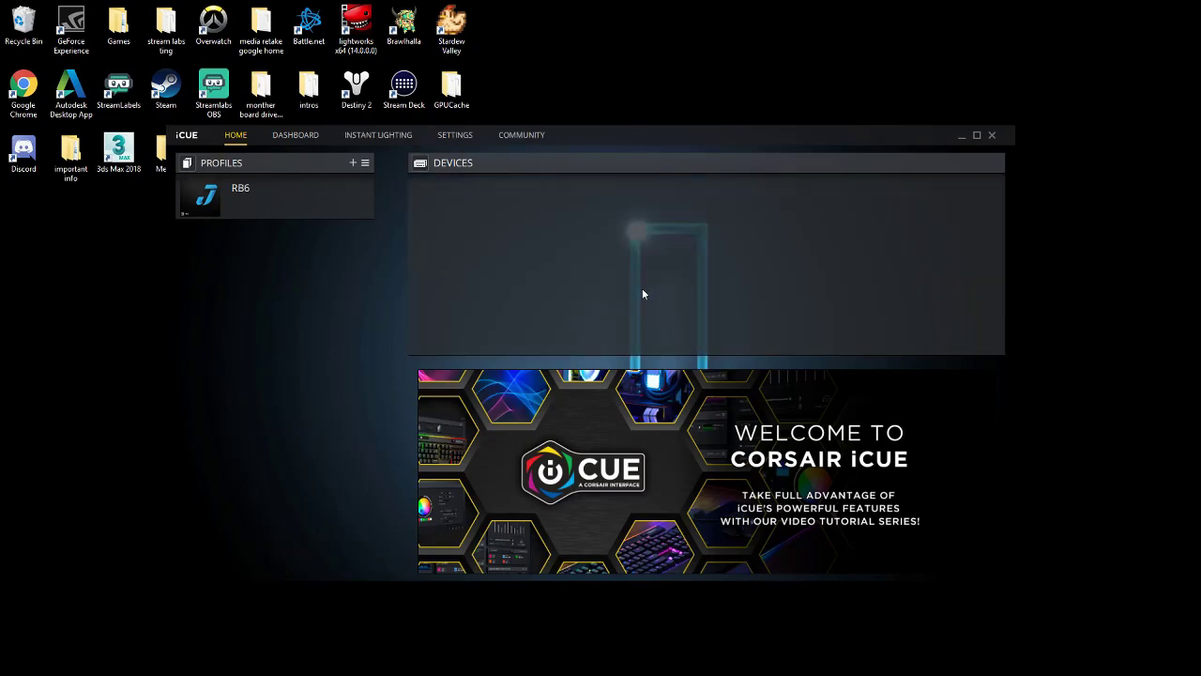
Step: Maximize the iCUE window and open the VOID PRO WIRELESS headset page
{"action": "left_click", "coordinate": [977, 135]}
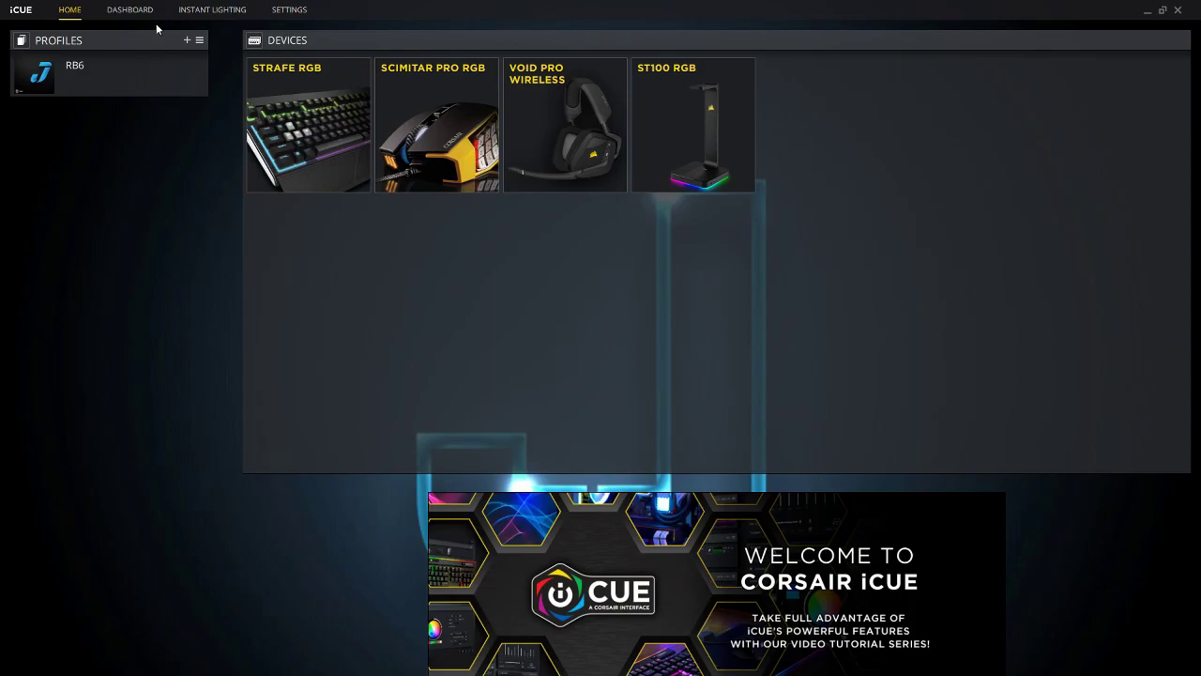
{"action": "left_click", "coordinate": [549, 129]}
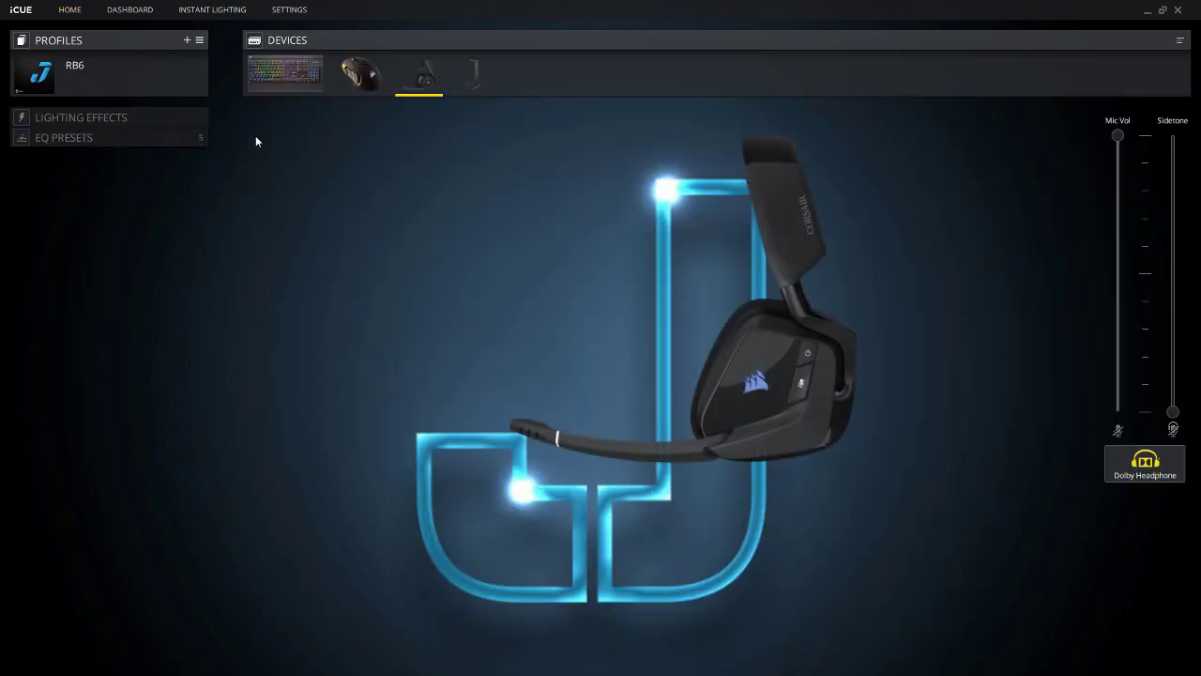
Step: Cycle the headset presets from Movie Theater through Pure Direct back to FPS Competition, then switch to the mouse
{"action": "left_click", "coordinate": [124, 137]}
{"action": "key", "text": "Down"}
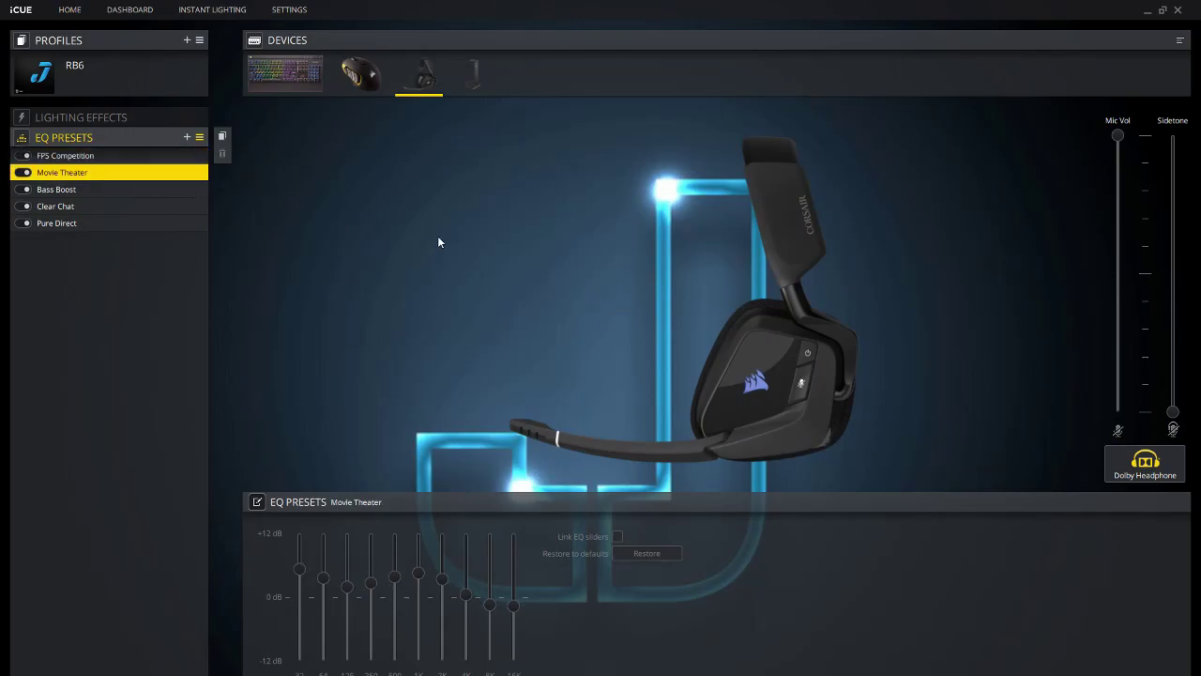
{"action": "key", "text": "Down"}
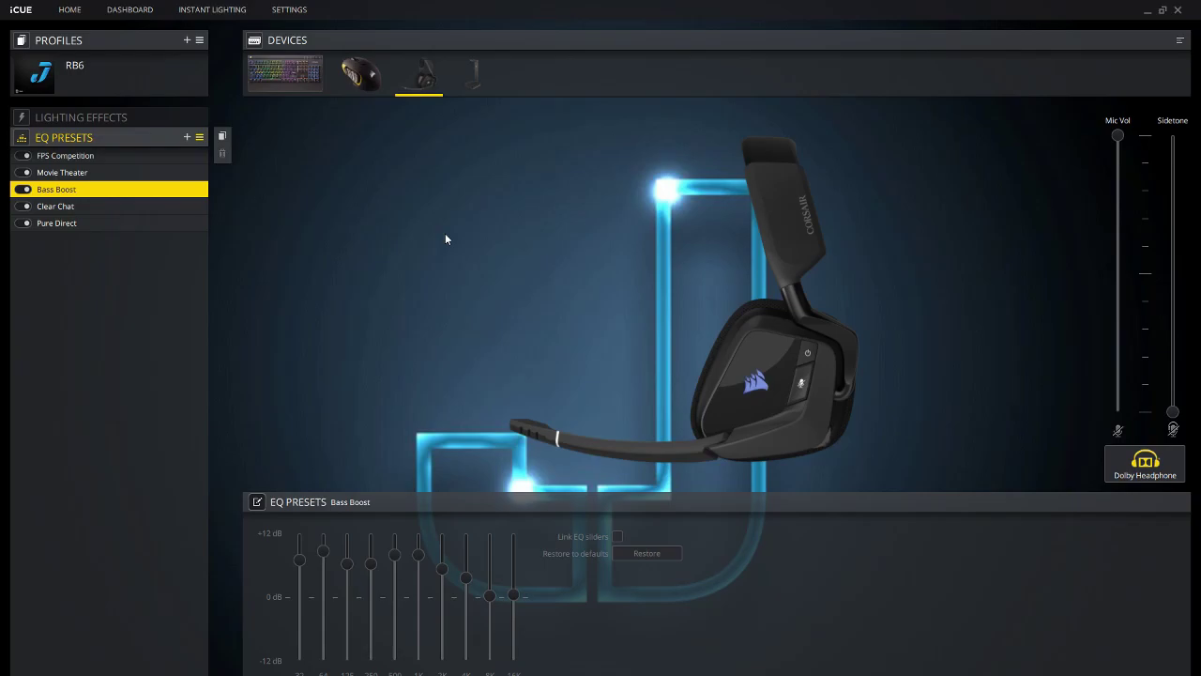
{"action": "key", "text": "Down"}
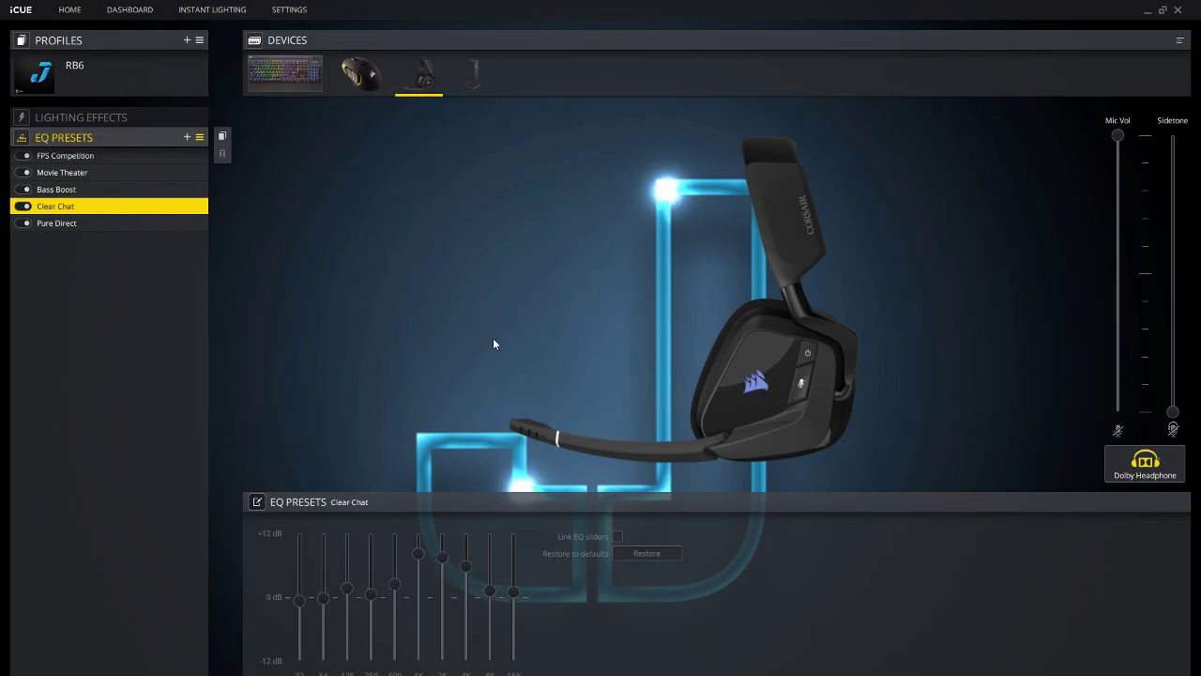
{"action": "key", "text": "Down"}
{"action": "key", "text": "Down"}
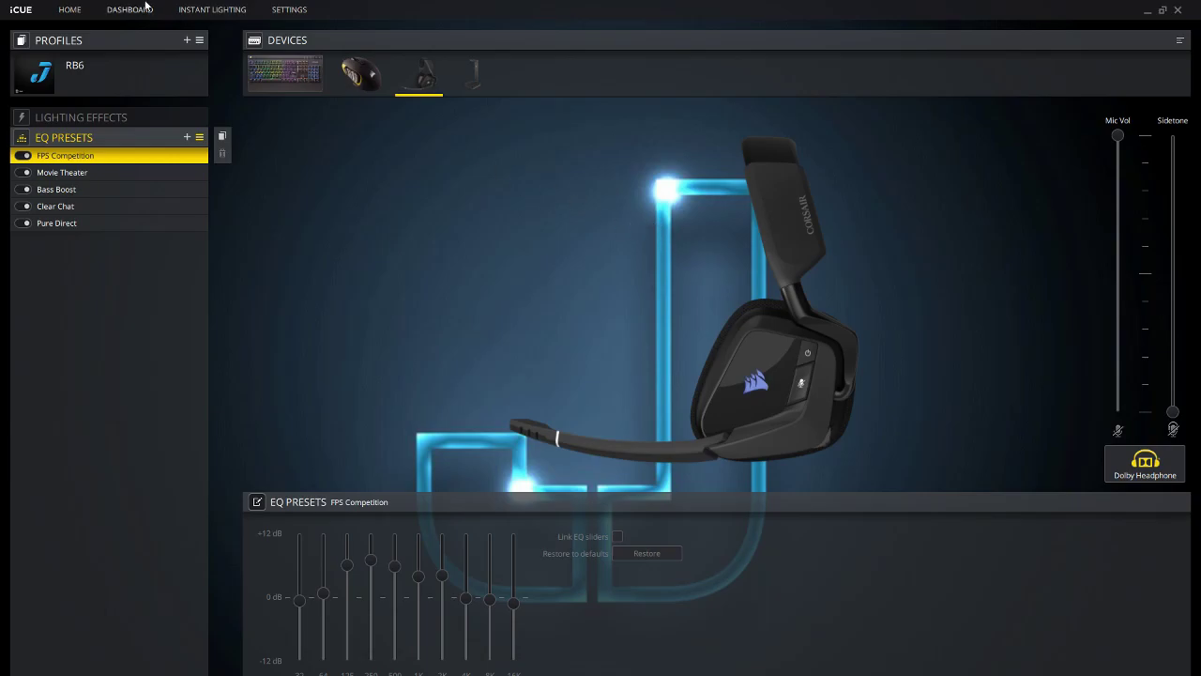
{"action": "left_click", "coordinate": [364, 88]}
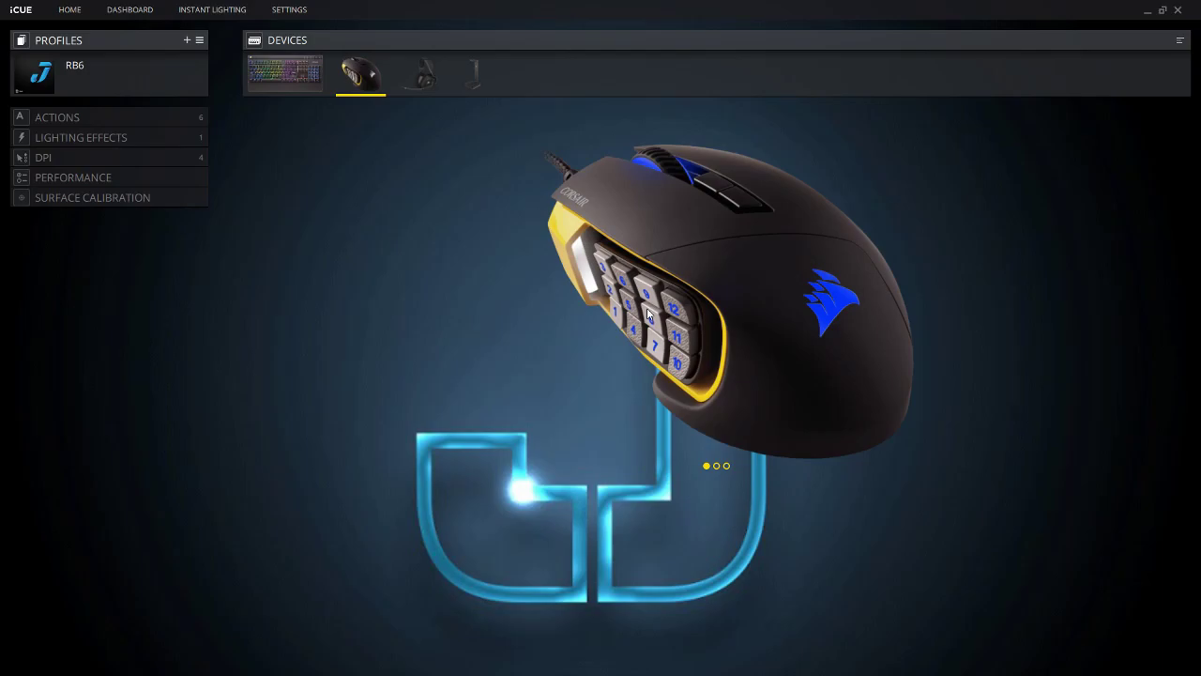
{"action": "left_click", "coordinate": [321, 90]}
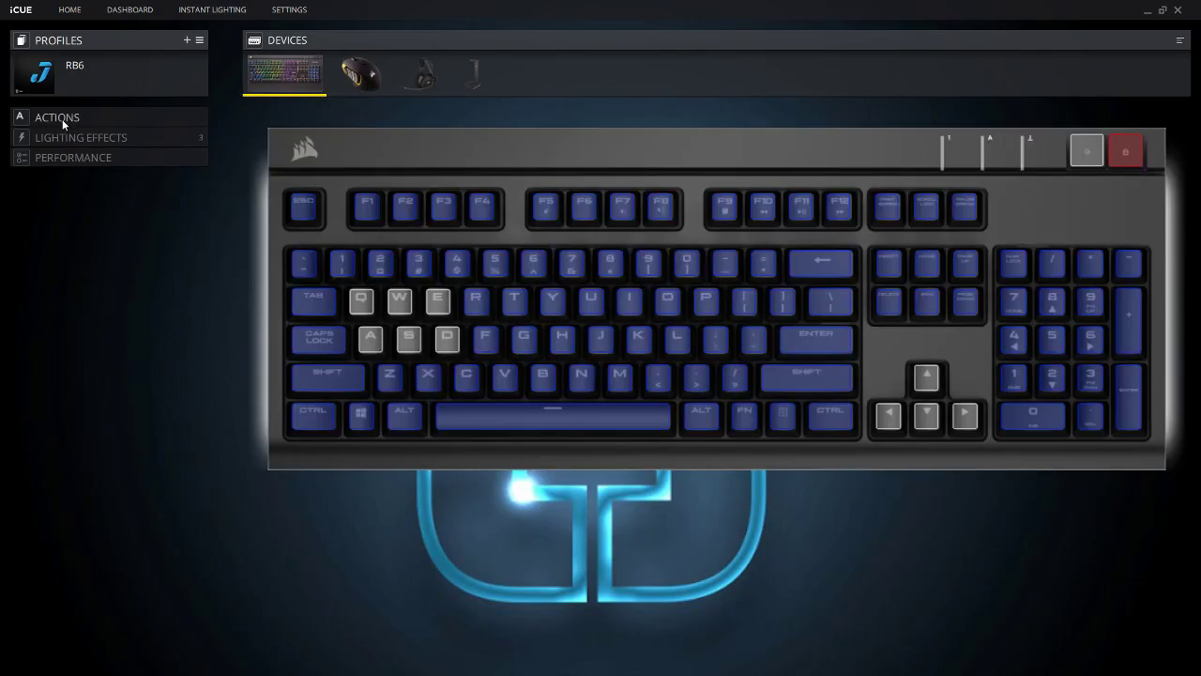
{"action": "left_click", "coordinate": [424, 77]}
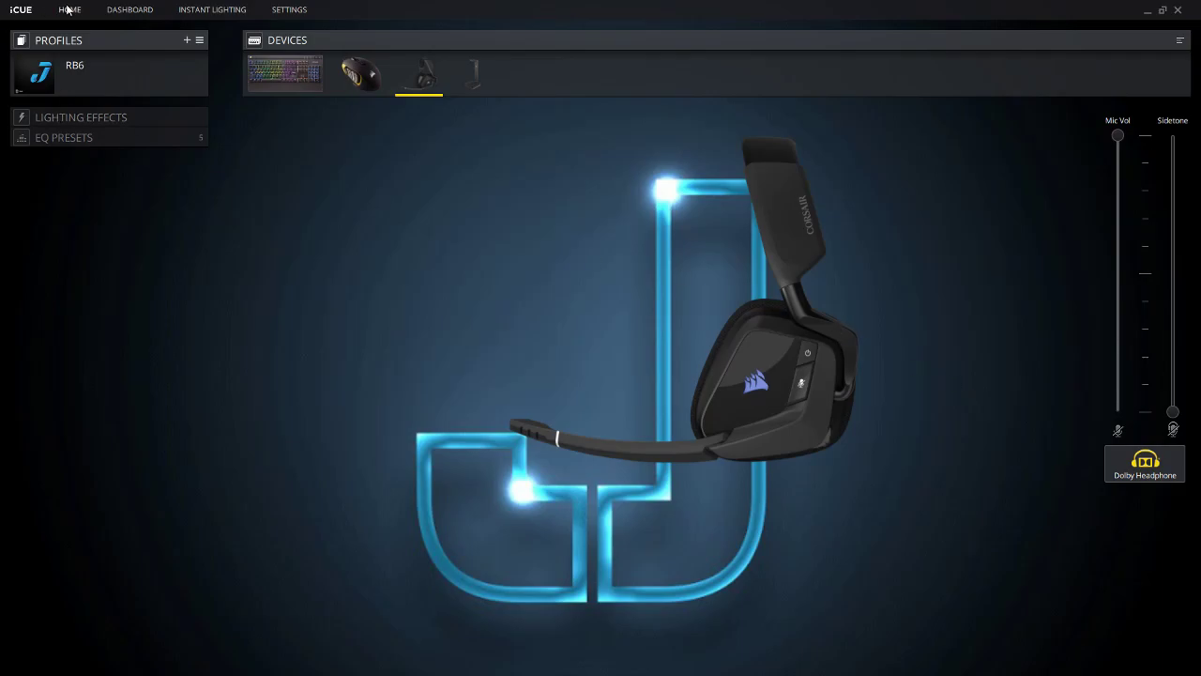
Step: Switch to the Dashboard showing battery, G1–G6 mouse actions, FPS Competition EQ and DPI stages
{"action": "left_click", "coordinate": [134, 11]}
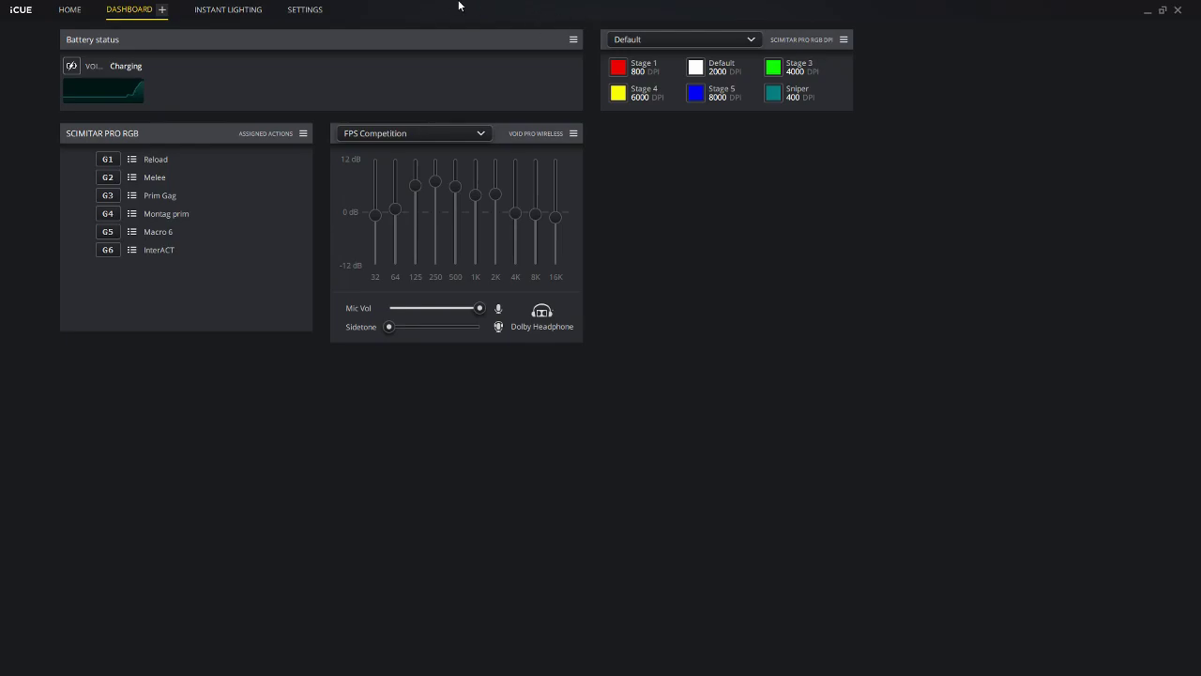
{"action": "left_click_drag", "start_coordinate": [418, 6], "coordinate": [647, 78]}
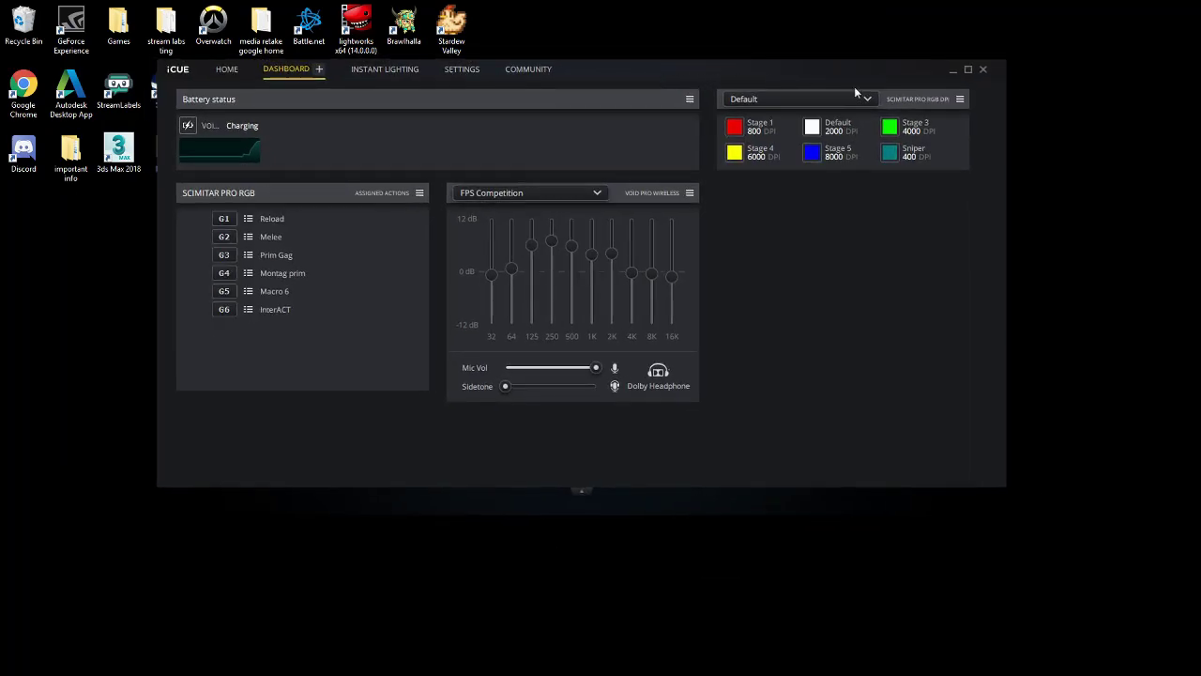
{"action": "double_click", "coordinate": [989, 71]}
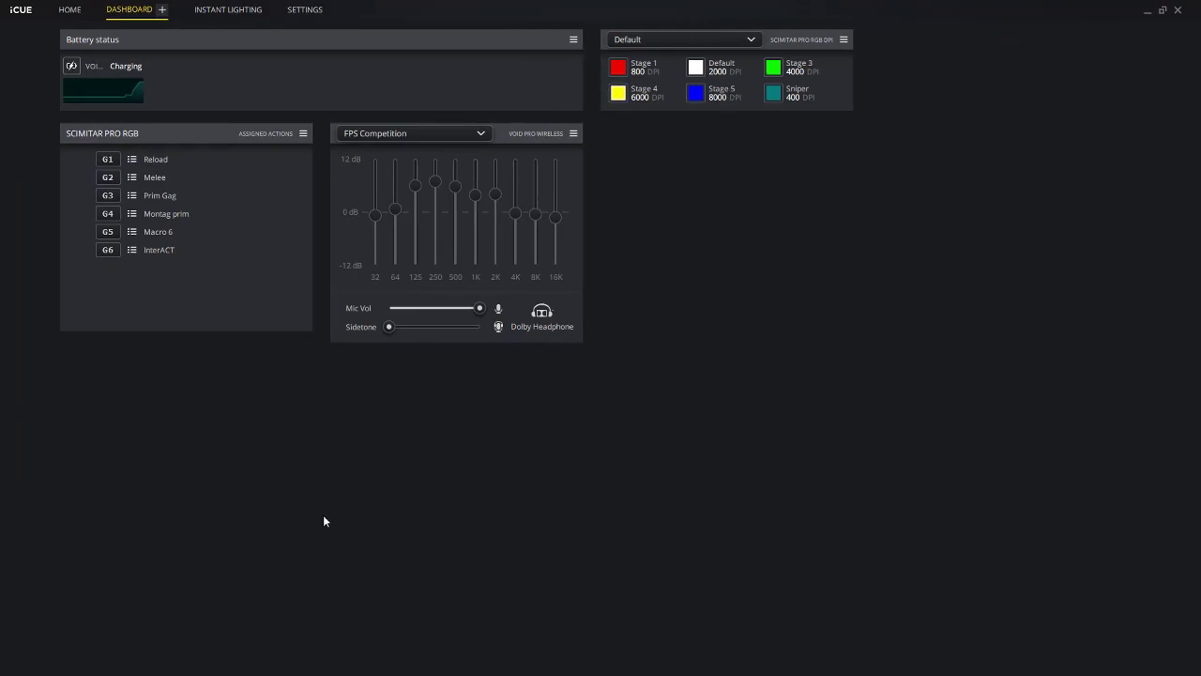
{"action": "left_click", "coordinate": [435, 135]}
{"action": "left_click", "coordinate": [365, 199]}
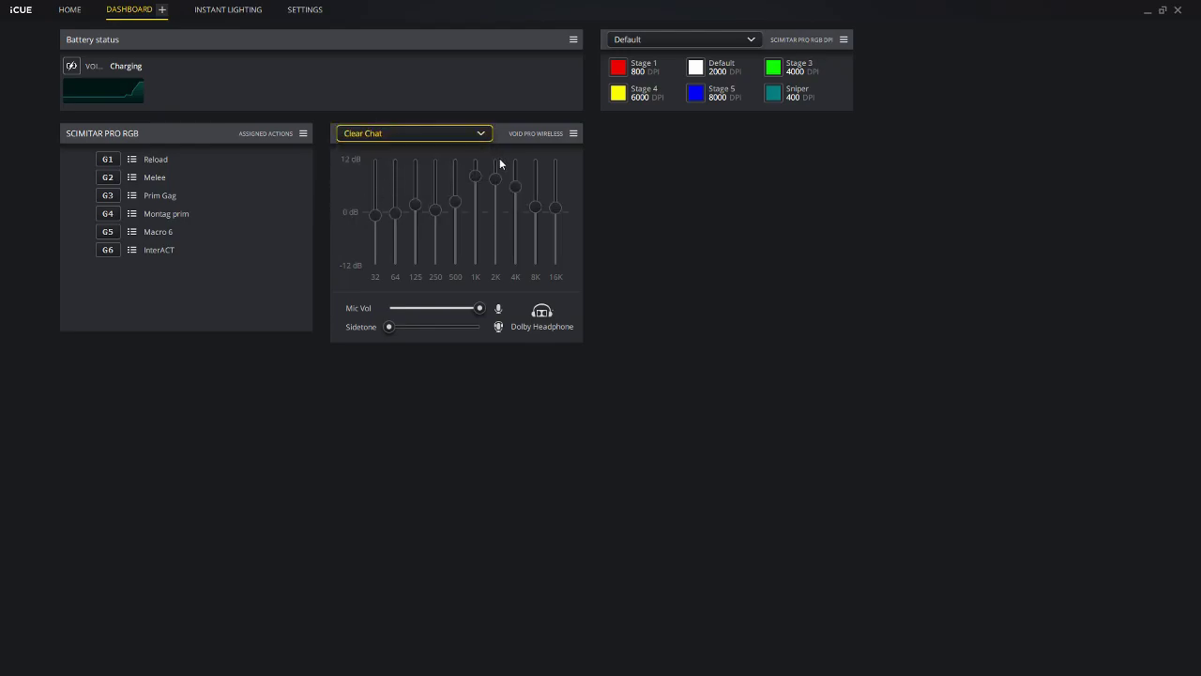
{"action": "left_click", "coordinate": [437, 133]}
{"action": "left_click", "coordinate": [353, 150]}
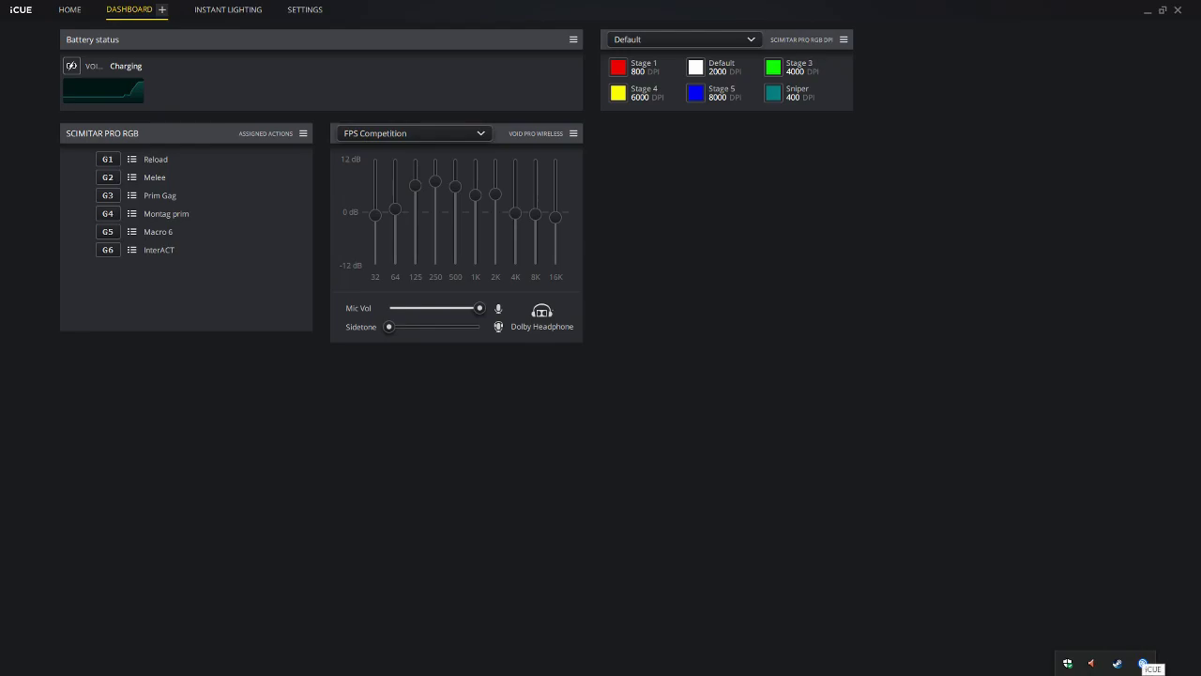
{"action": "right_click", "coordinate": [1143, 663]}
{"action": "left_click", "coordinate": [1046, 649]}
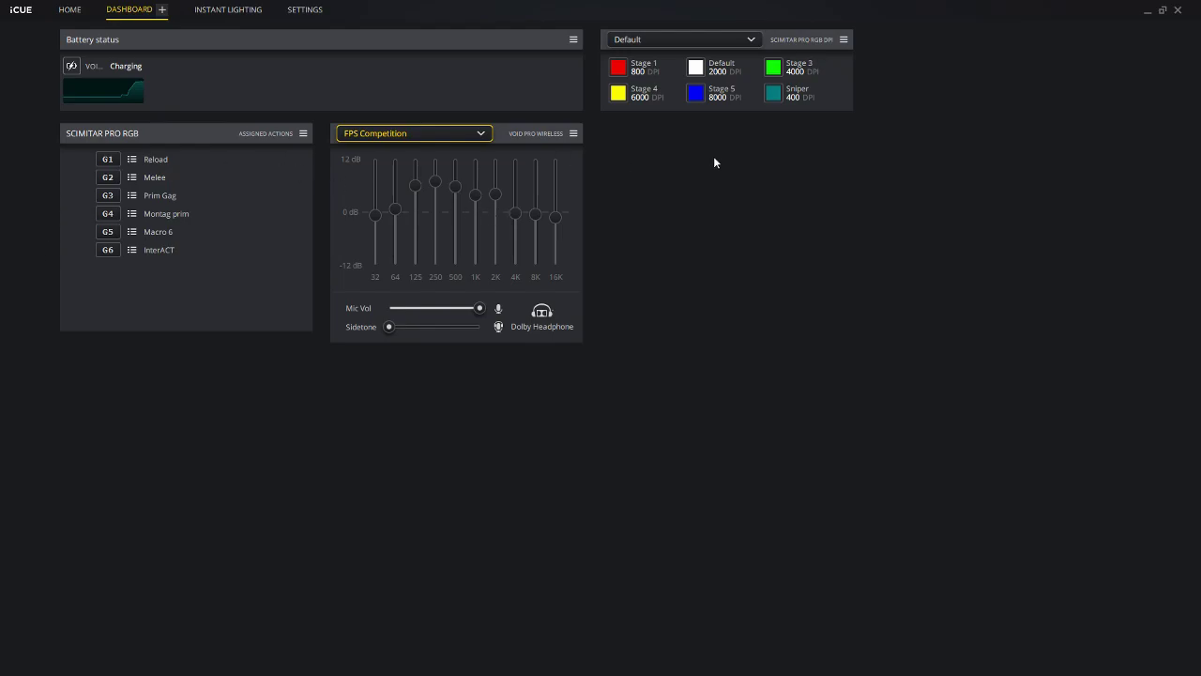
Step: Keep the keyboard polling rate at 1000 Hz / 1 msec, then return to the headset page
{"action": "mouse_move", "coordinate": [228, 17]}
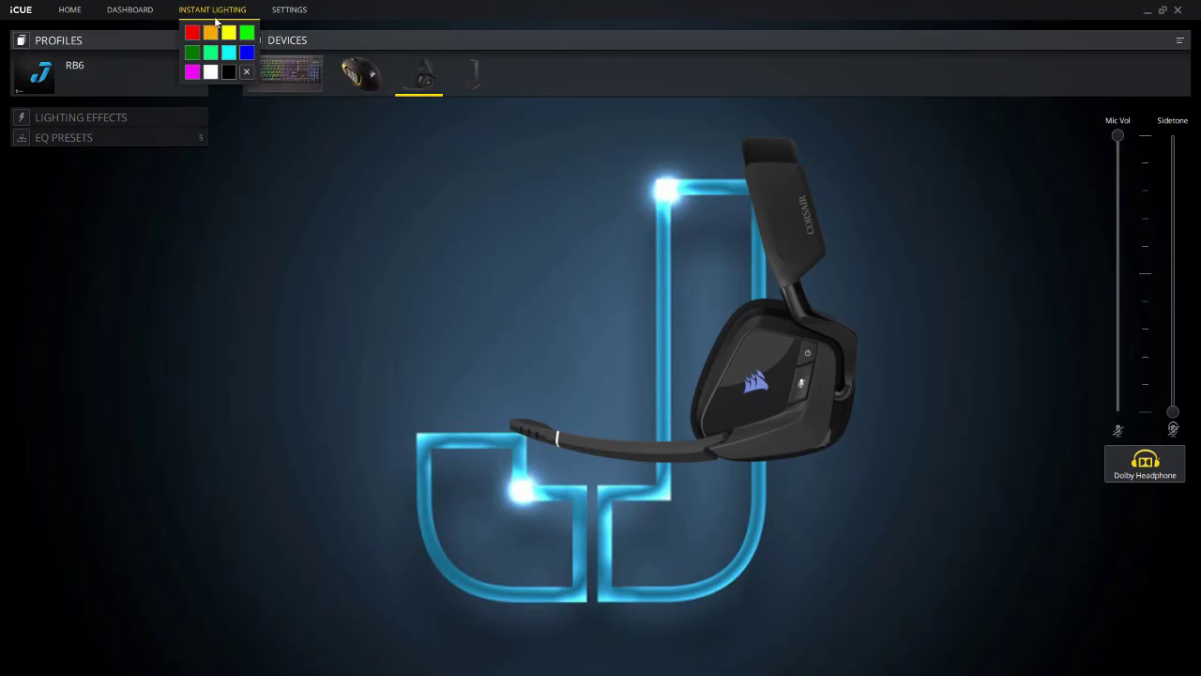
{"action": "left_click", "coordinate": [280, 11]}
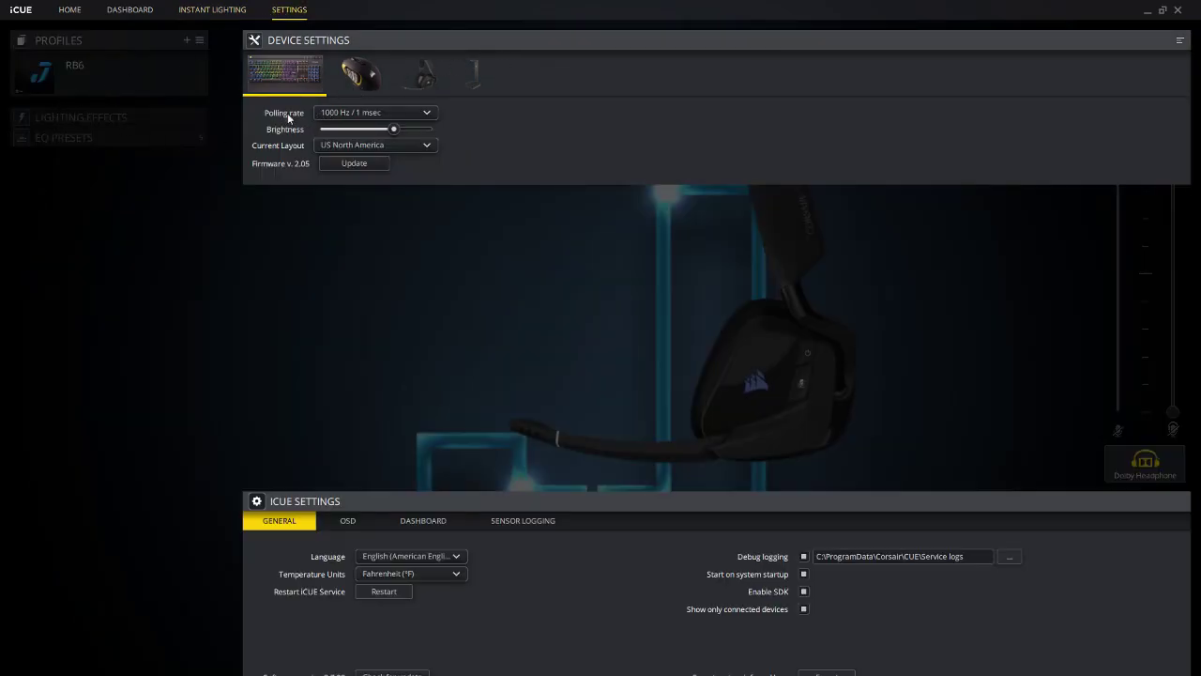
{"action": "left_click", "coordinate": [371, 114]}
{"action": "left_click", "coordinate": [371, 116]}
{"action": "left_click", "coordinate": [116, 19]}
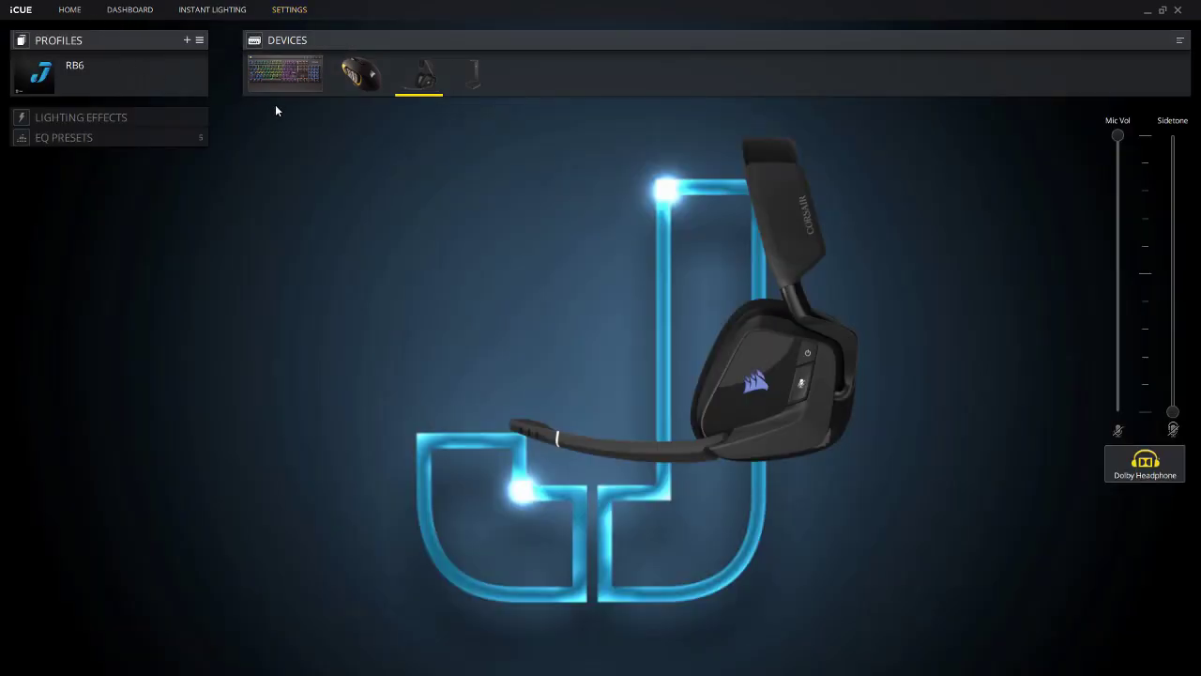